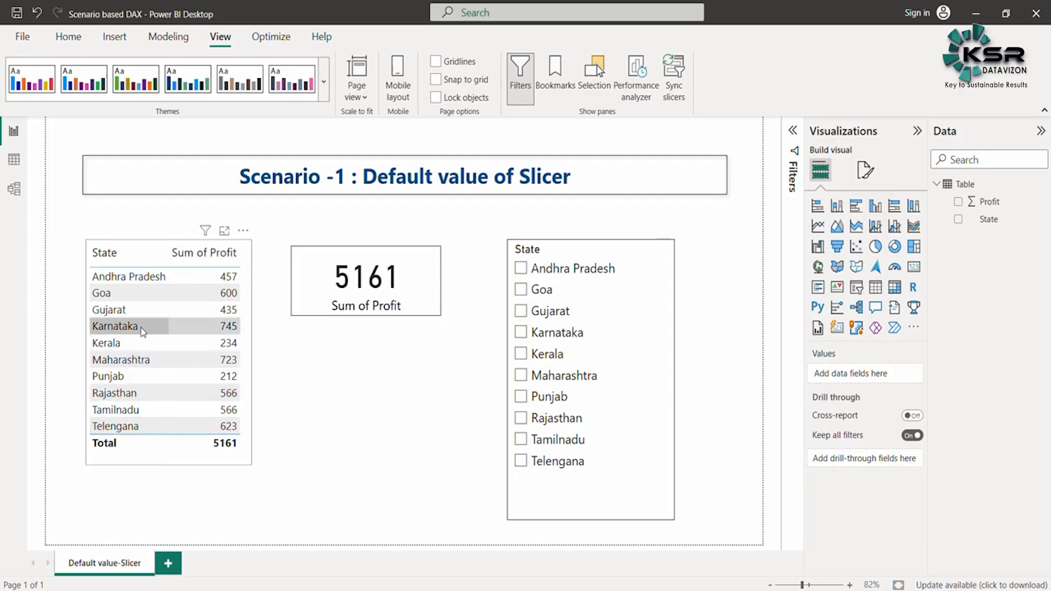
Check how the state table and Sum of Profit card respond to Gujarat and Kerala in the State slicer, and clear the selection.
left_click(96, 265)
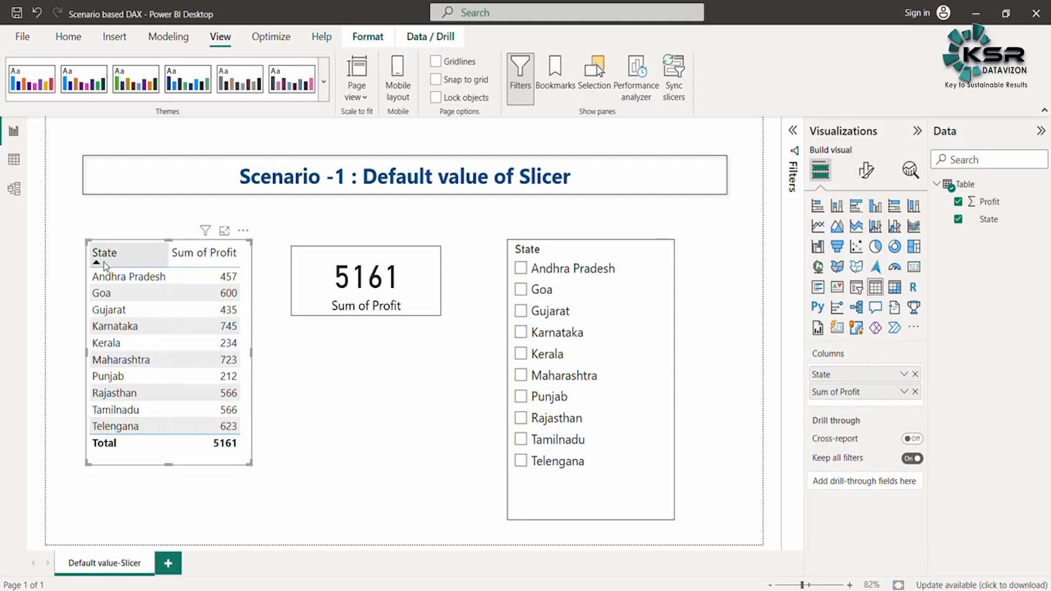
left_click(362, 263)
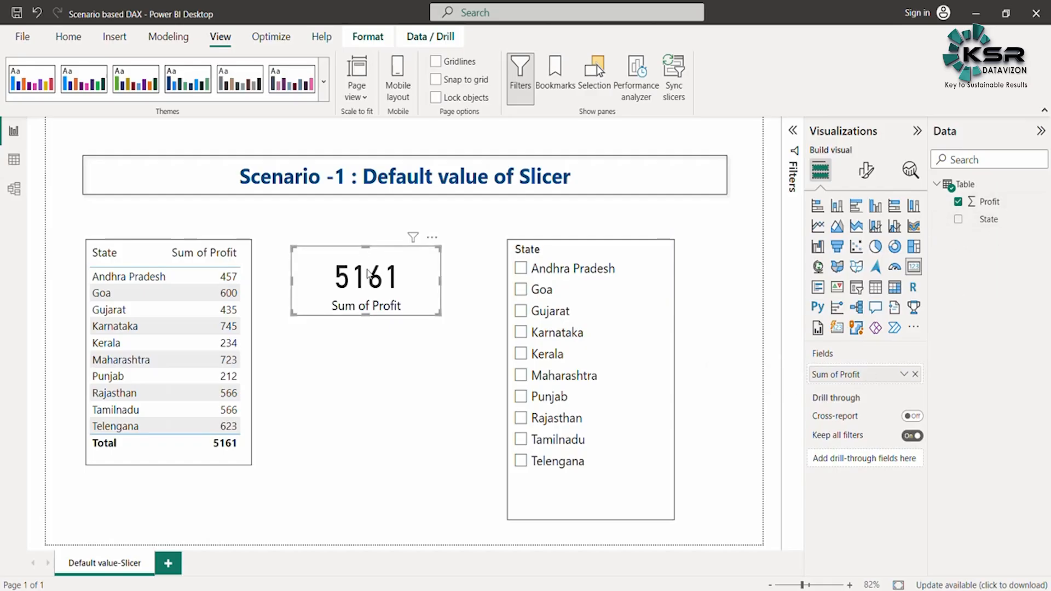
left_click(627, 258)
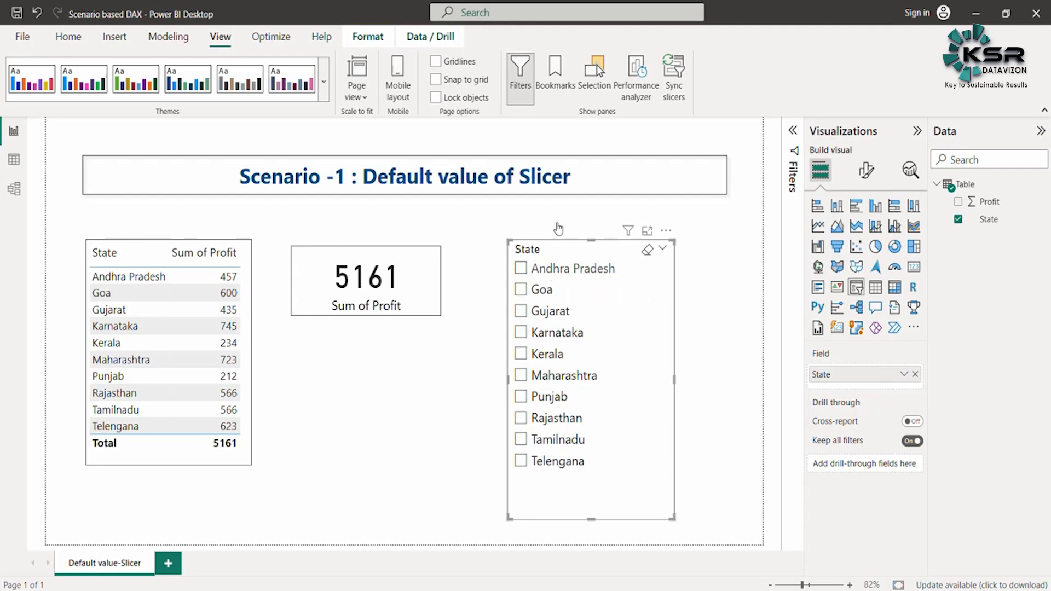
left_click(475, 280)
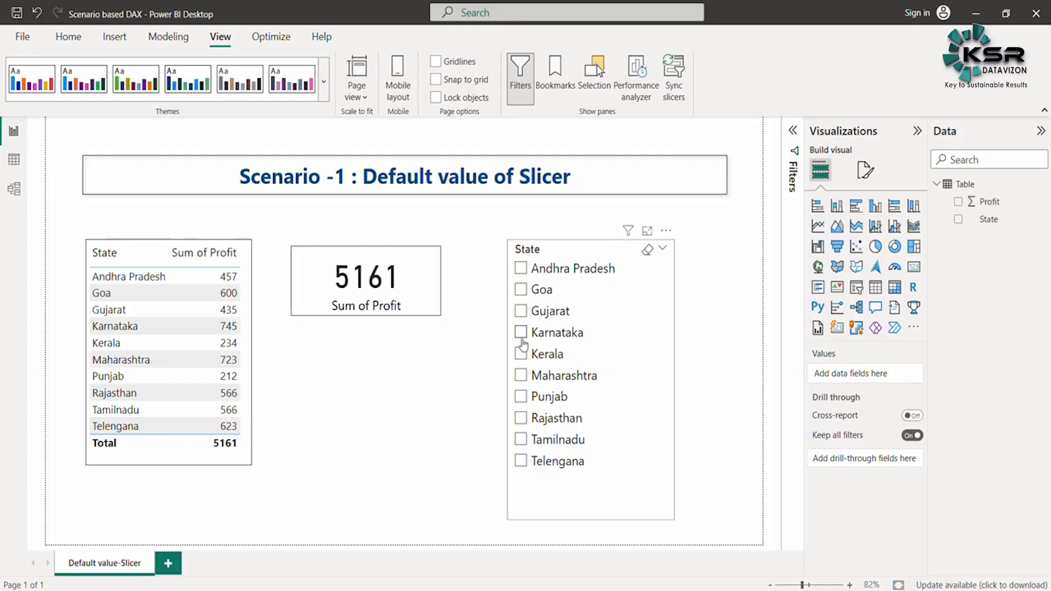
left_click(521, 310)
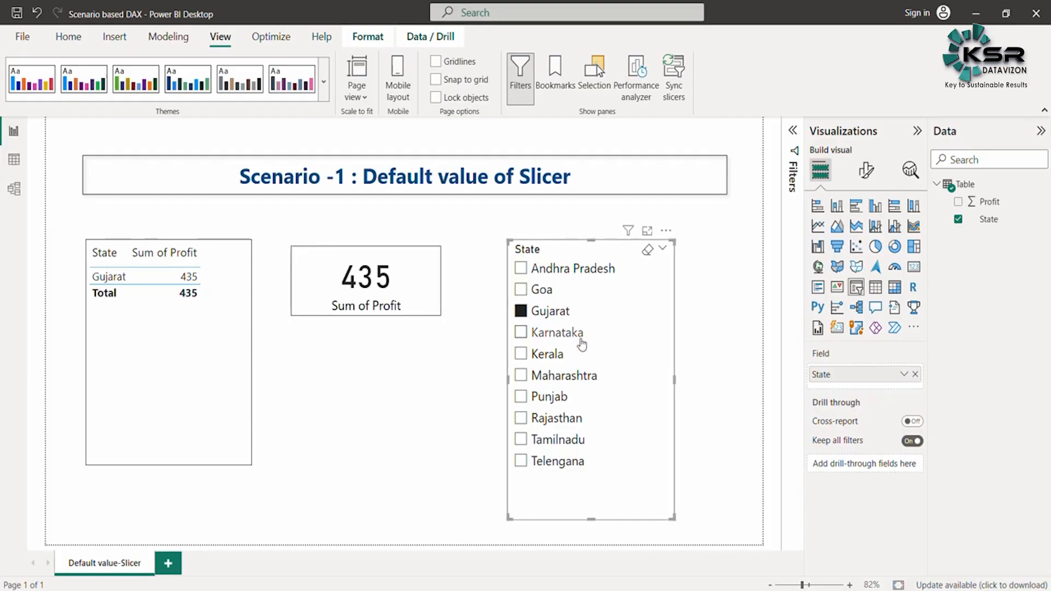
left_click(547, 356)
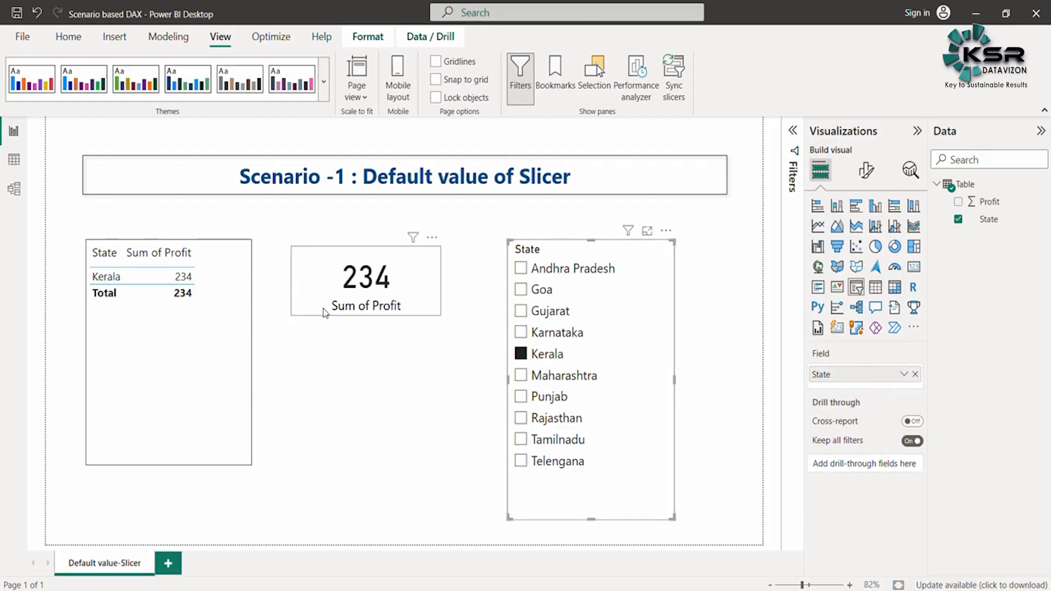
left_click(547, 354)
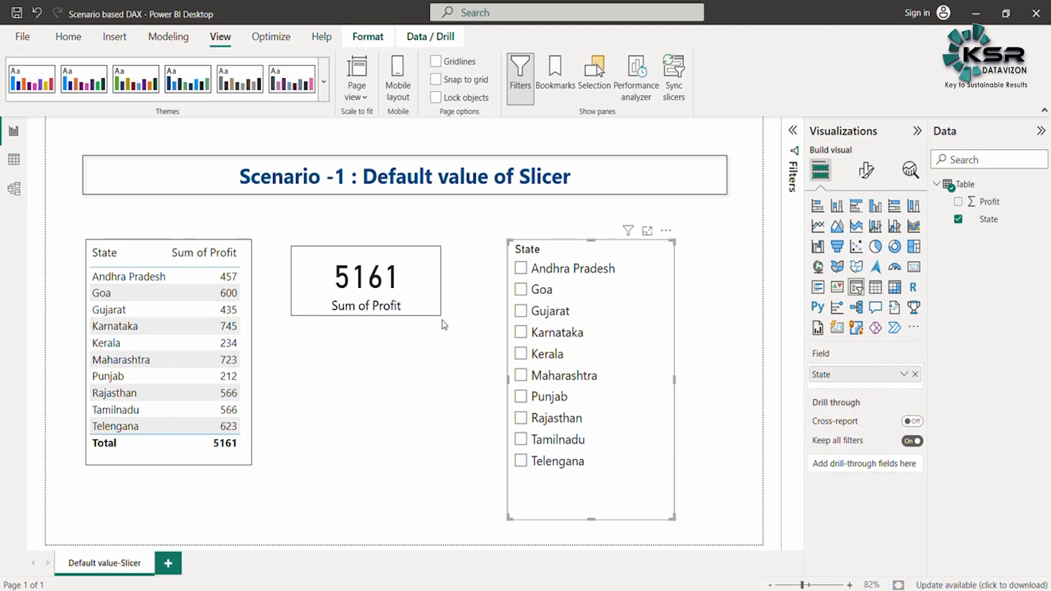
Create a new measure in Table and name it Maharashtra_Default.
left_click(1037, 184)
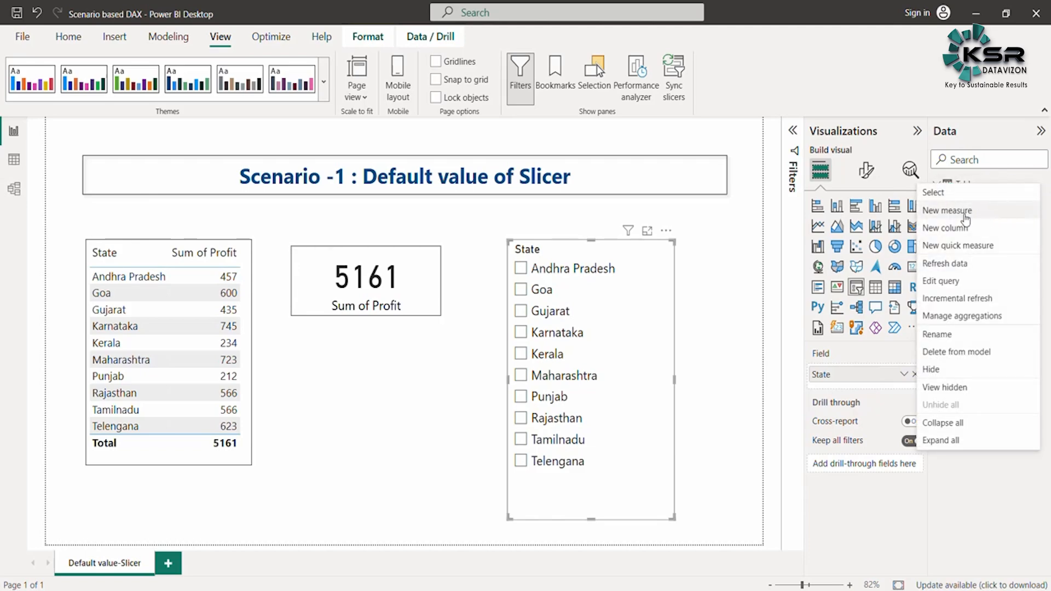
left_click(951, 217)
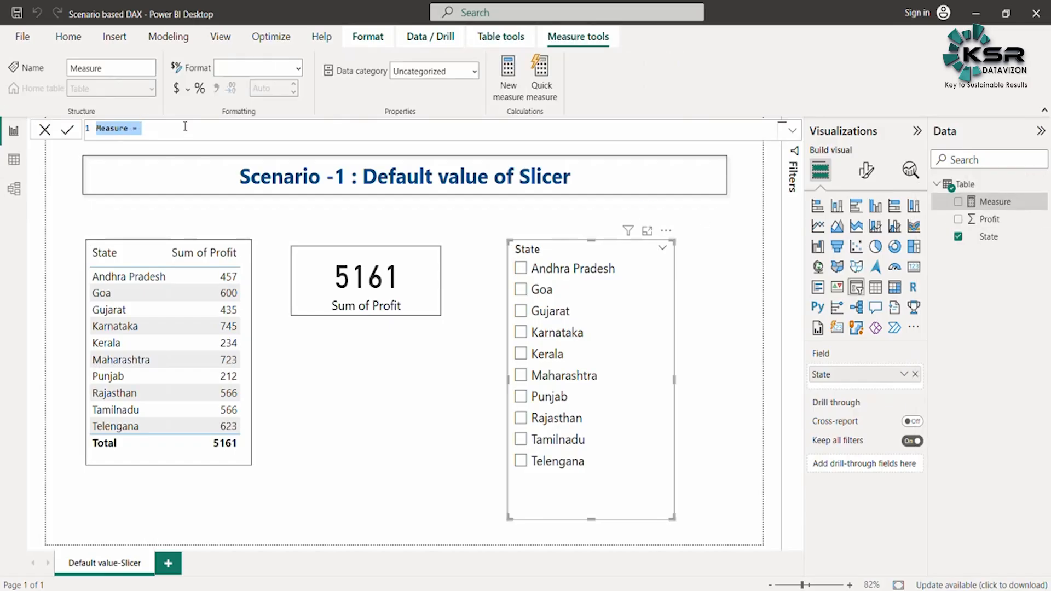
type("M")
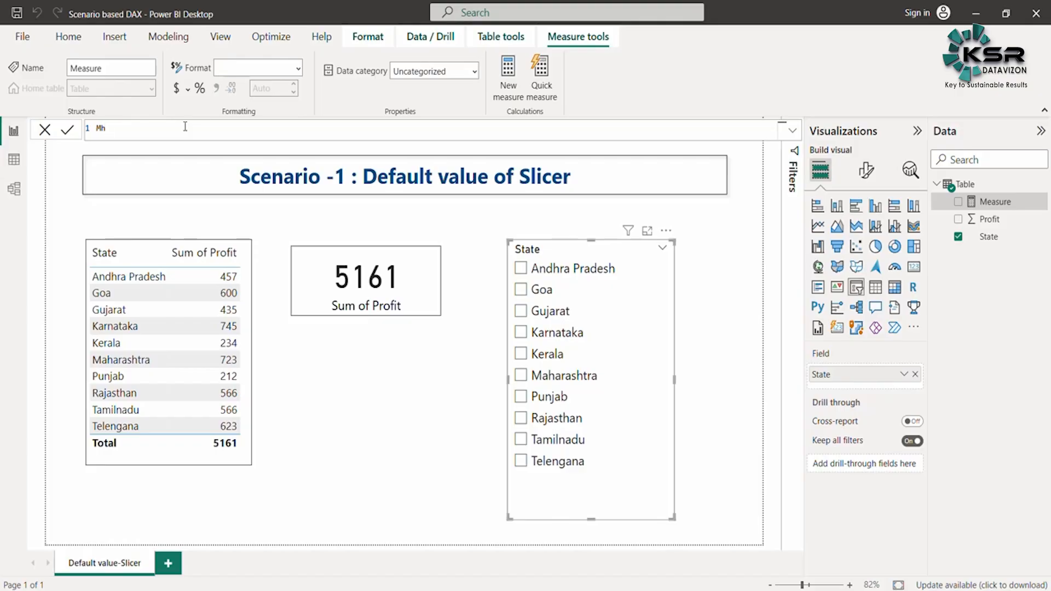
type("aharashtra_Default")
scroll(185, 127, "up", 1)
type("=")
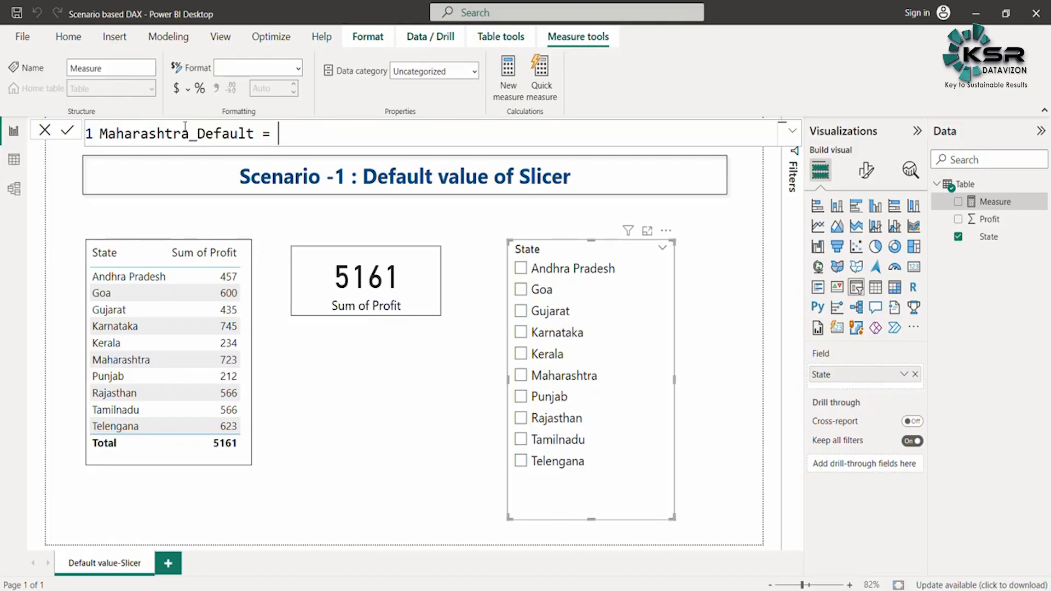
Begin the measure's formula on a new line with an IF whose condition is ISFILTERED('Table'[State]).
key("shift+Return")
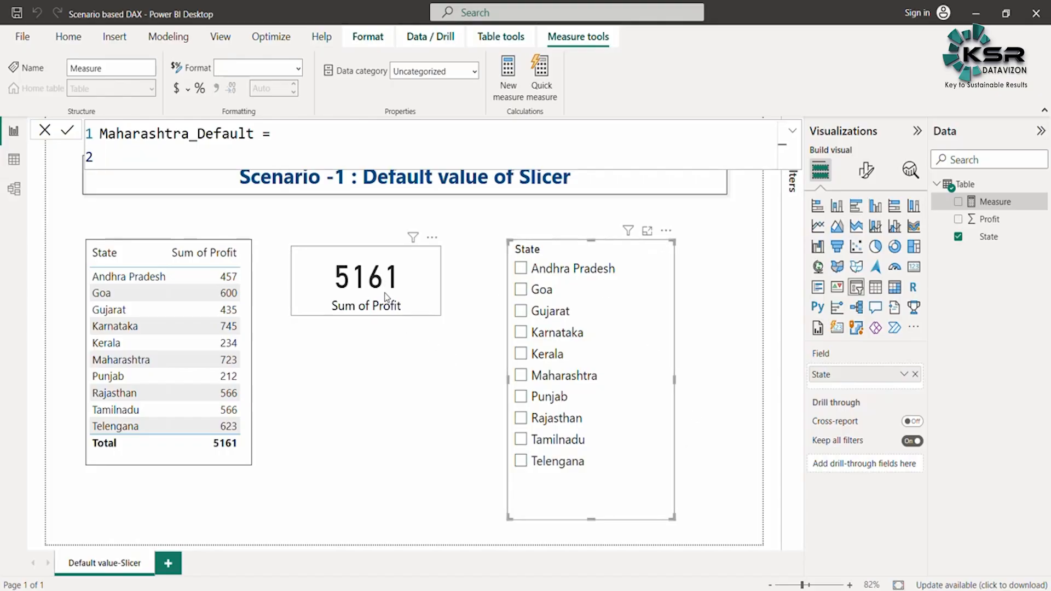
type("if")
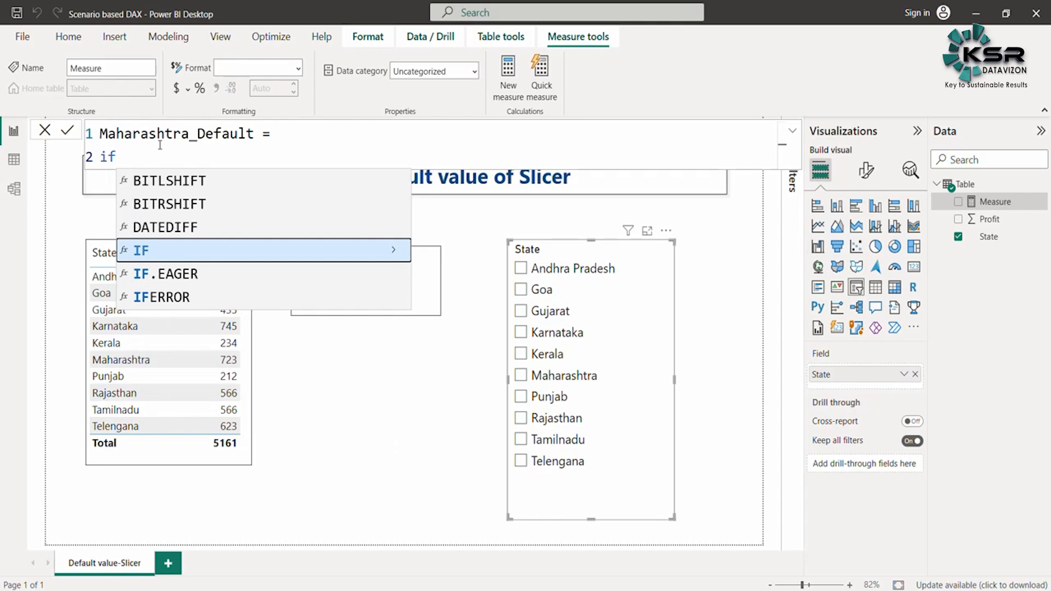
key("Tab")
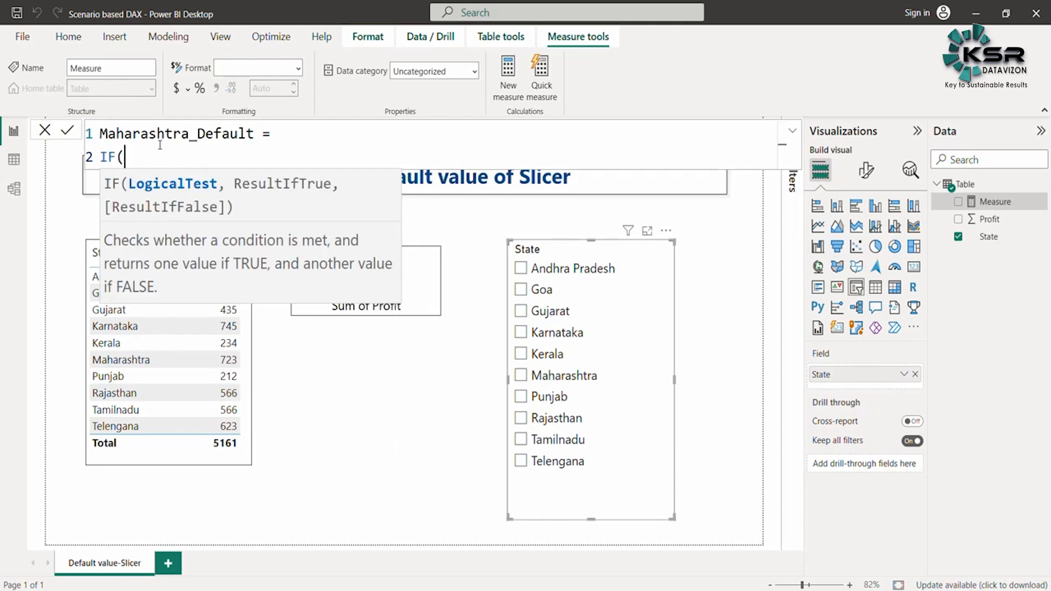
key("shift+Return")
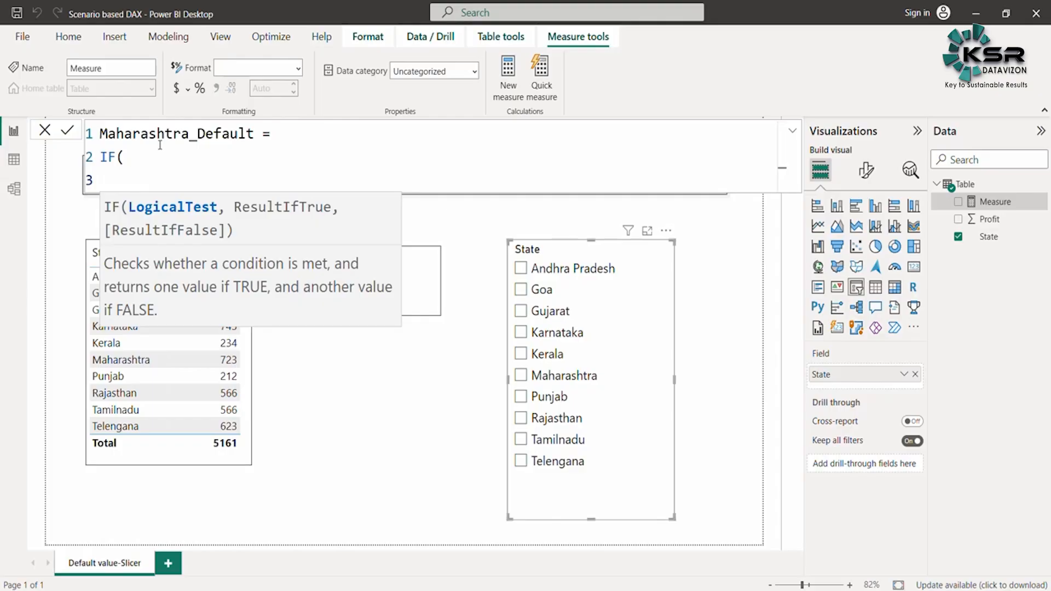
key("Tab")
type("isfil")
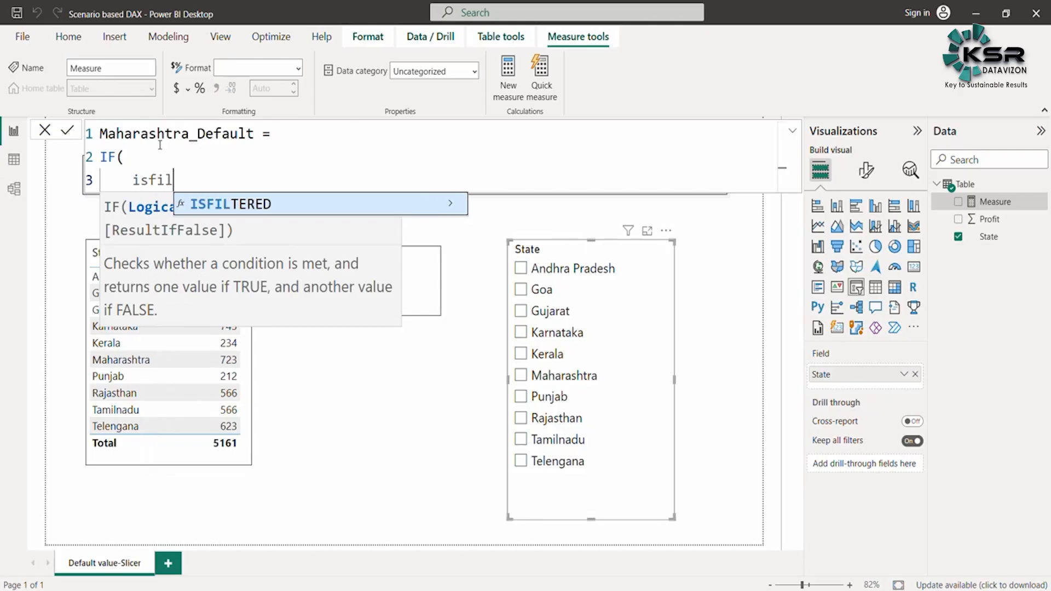
key("Tab")
type("('Table'[State]")
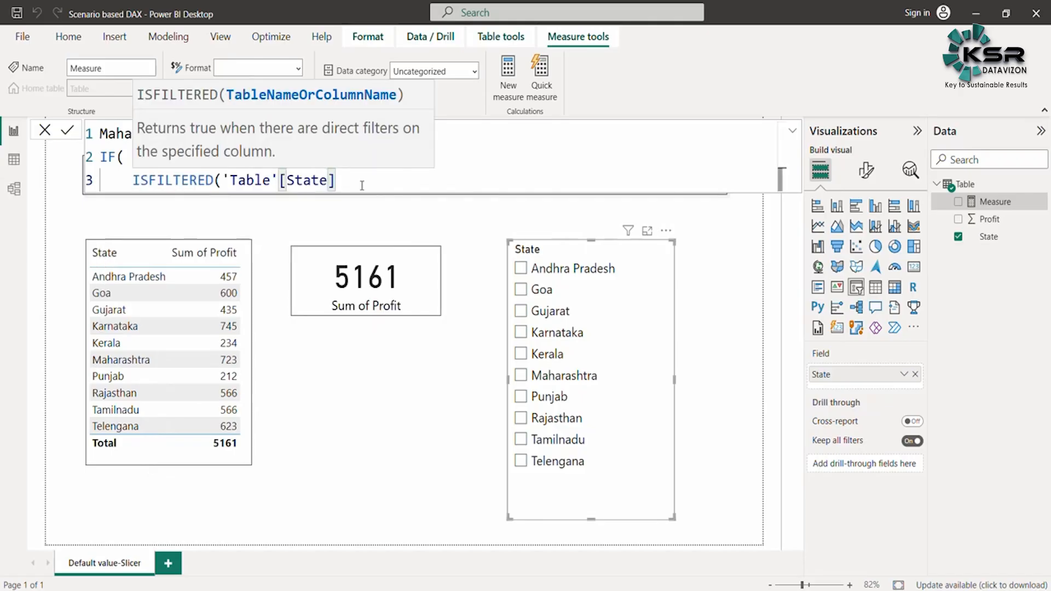
type(")")
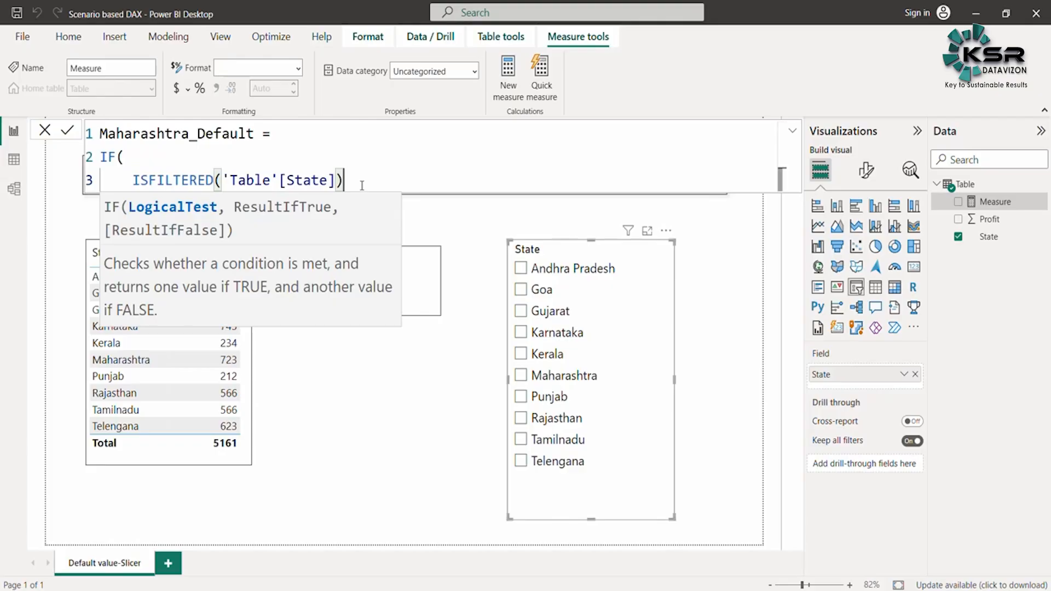
type(",")
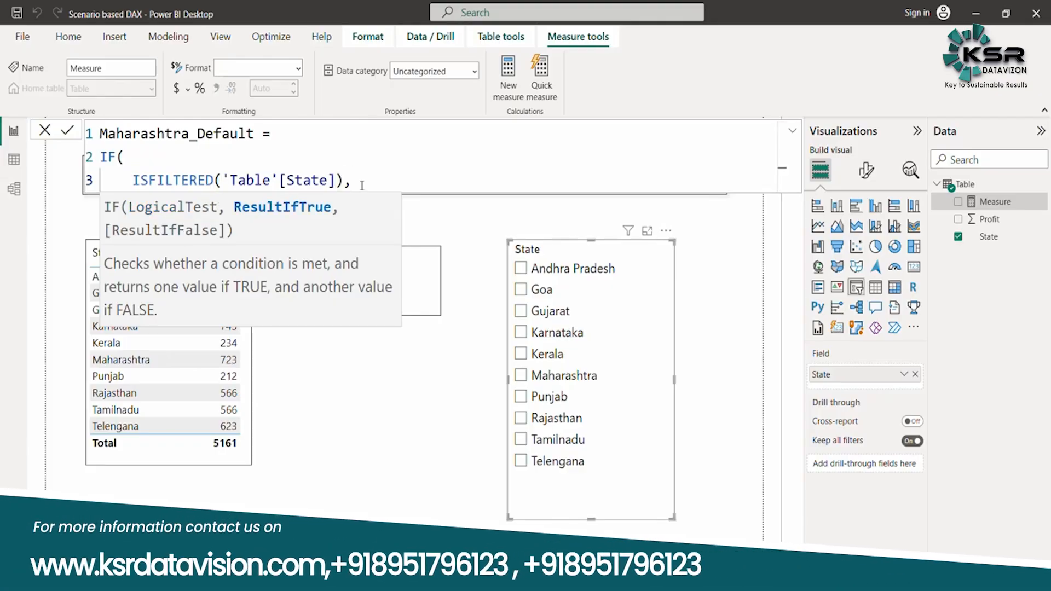
Add CALCULATE(SUM('Table'[Profit])) on a new line as the IF's true result, close the formula and commit the measure.
key("Return")
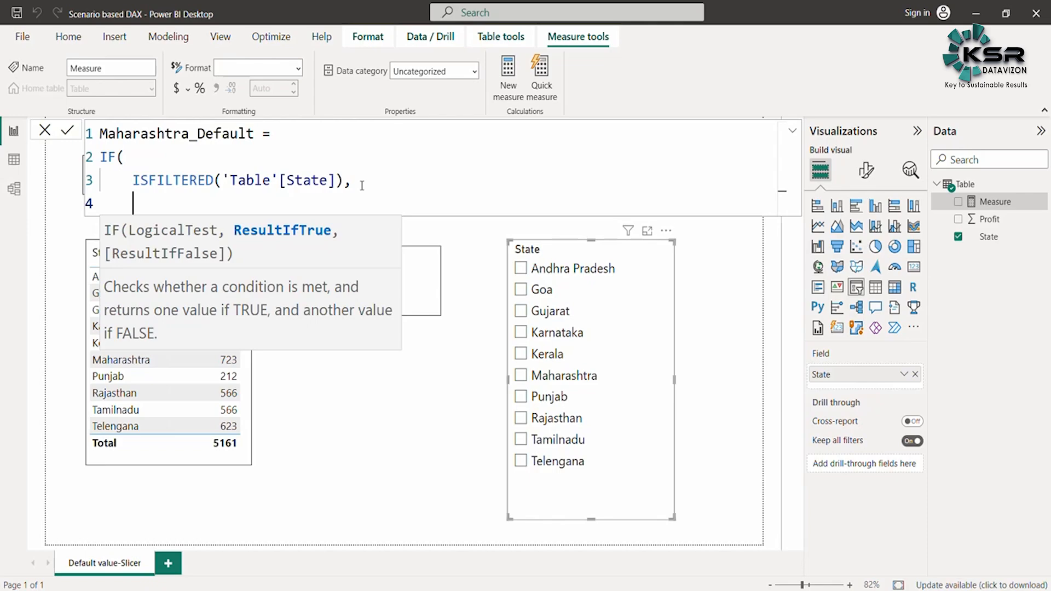
type("cal")
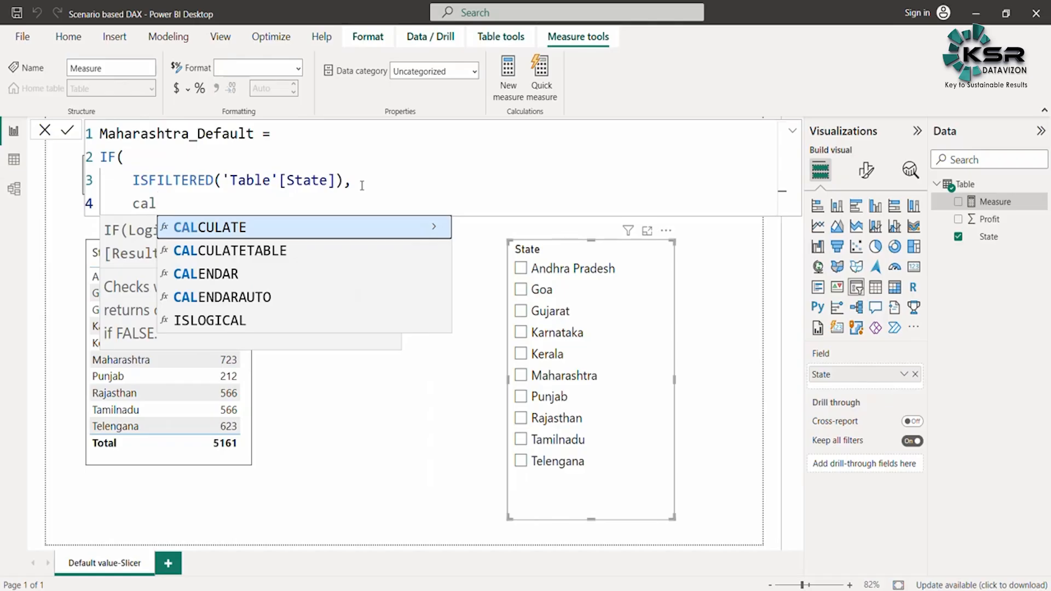
left_click(300, 227)
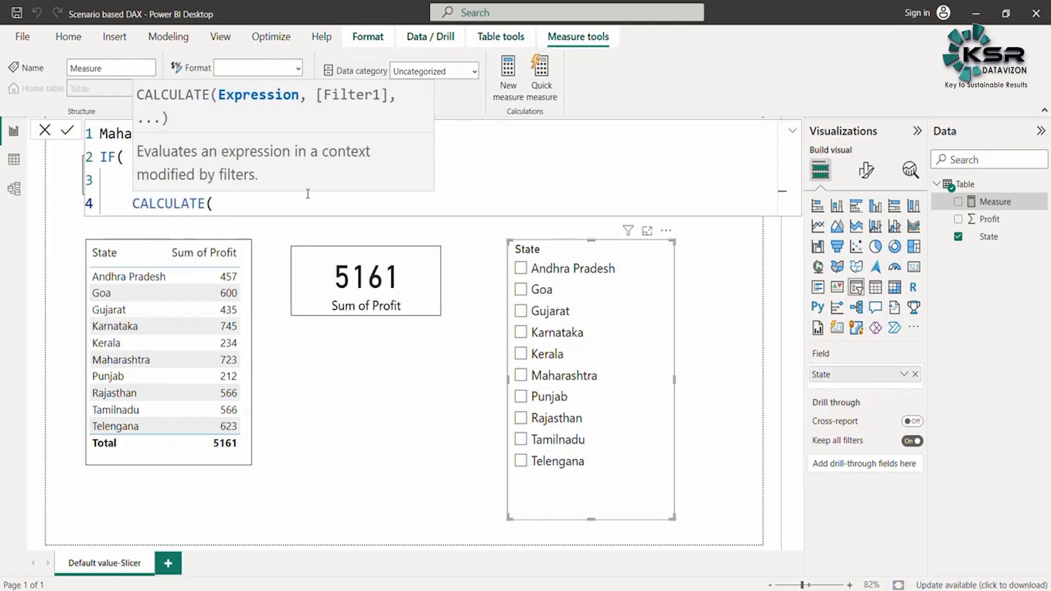
type("su")
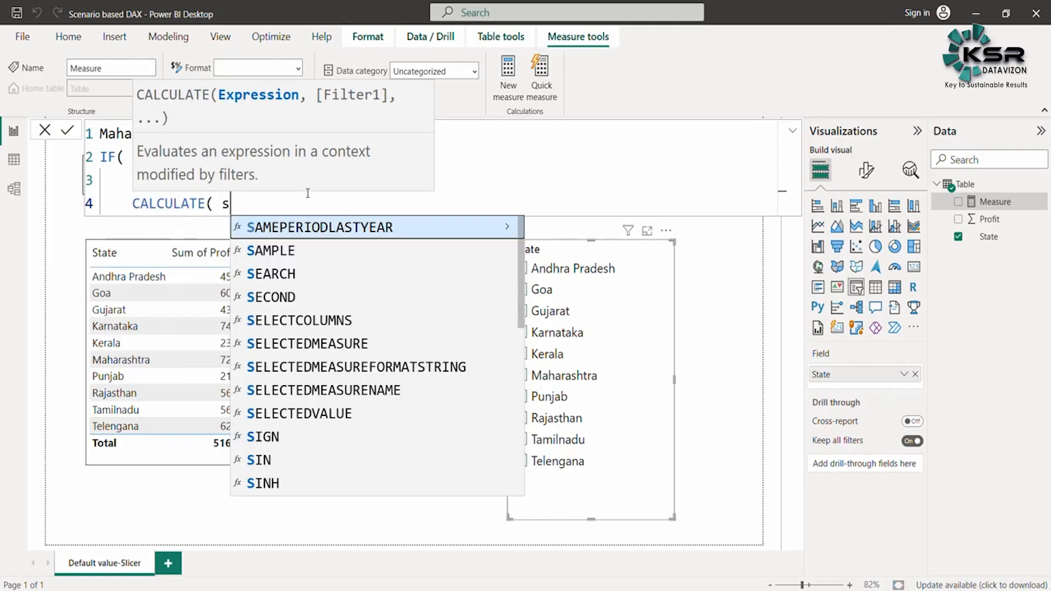
key("BackSpace")
key("BackSpace")
key("BackSpace")
type("SUM(")
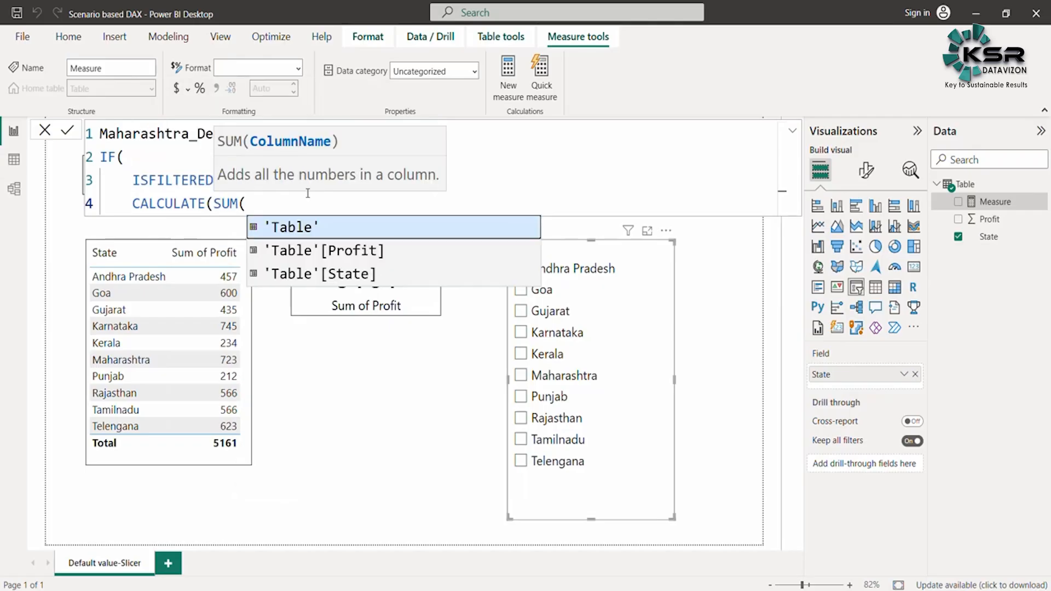
key("Down")
key("Tab")
type("))")
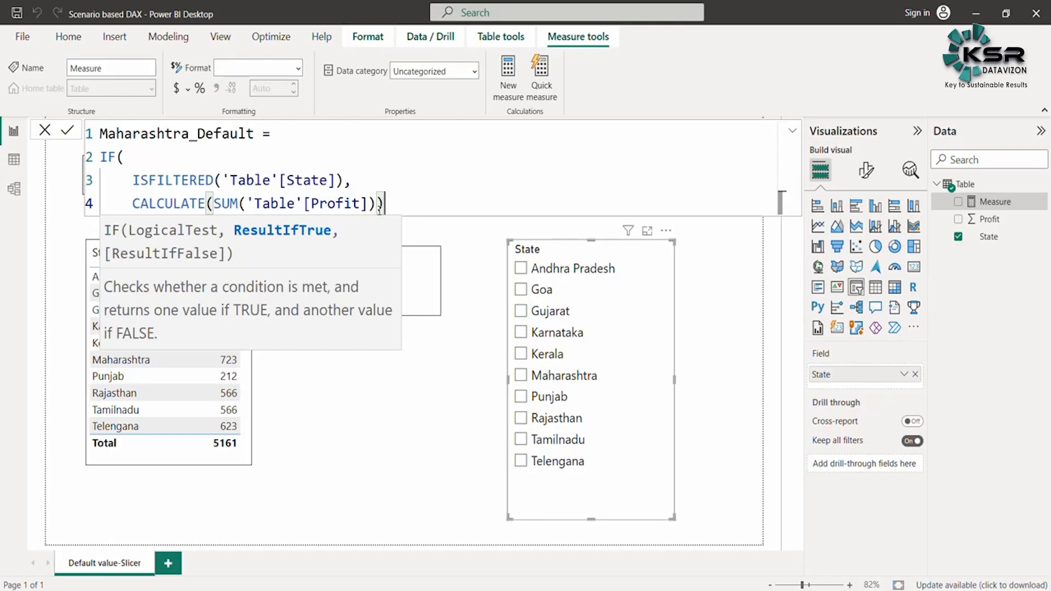
type(")")
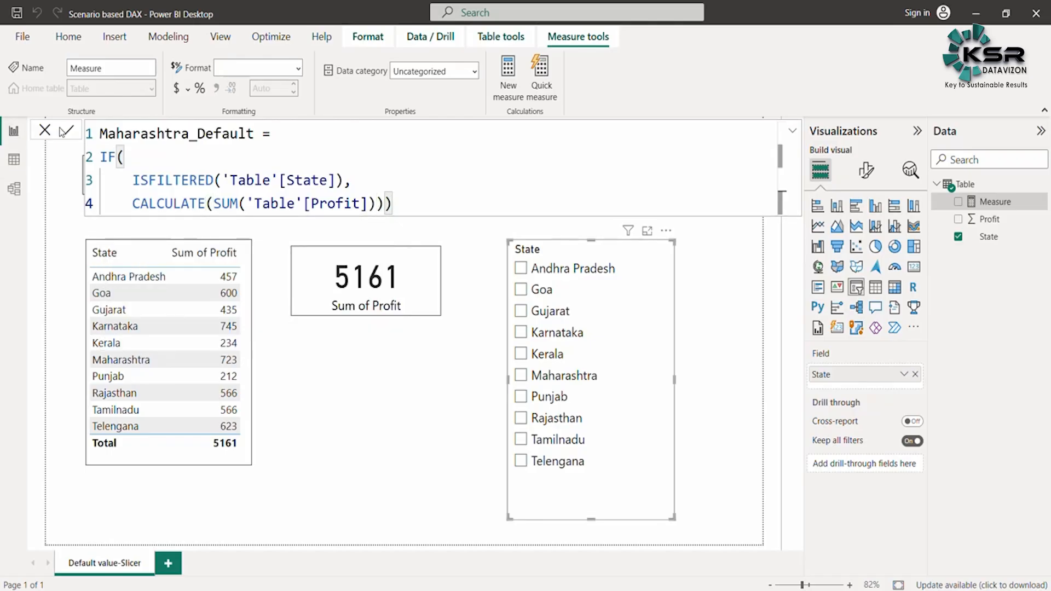
Duplicate the Sum of Profit card and place the copy directly beneath the original.
left_click(413, 293)
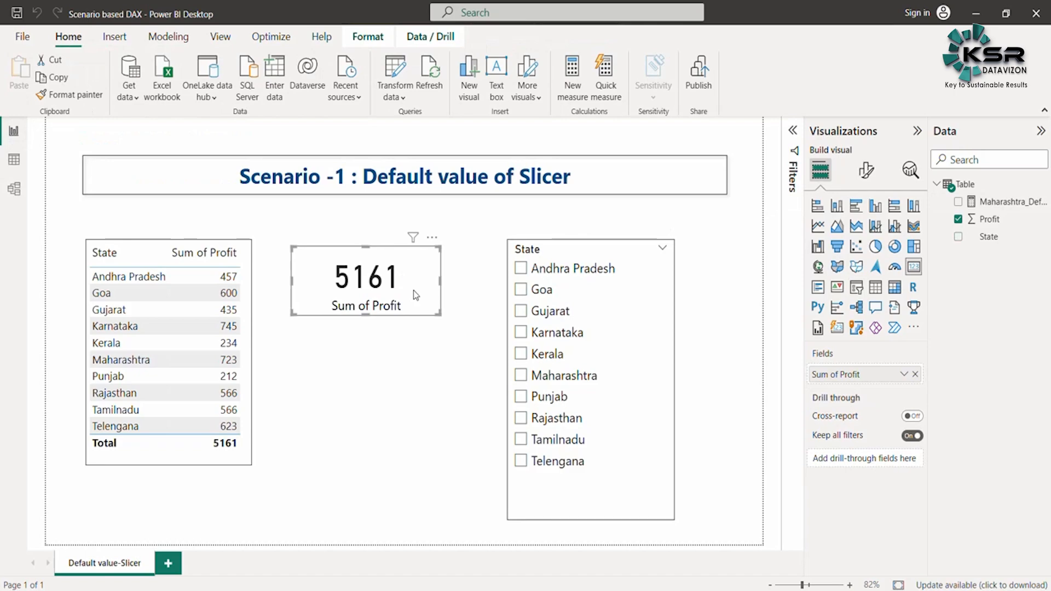
key("ctrl+c")
key("ctrl+v")
left_click_drag(405, 269, 403, 372)
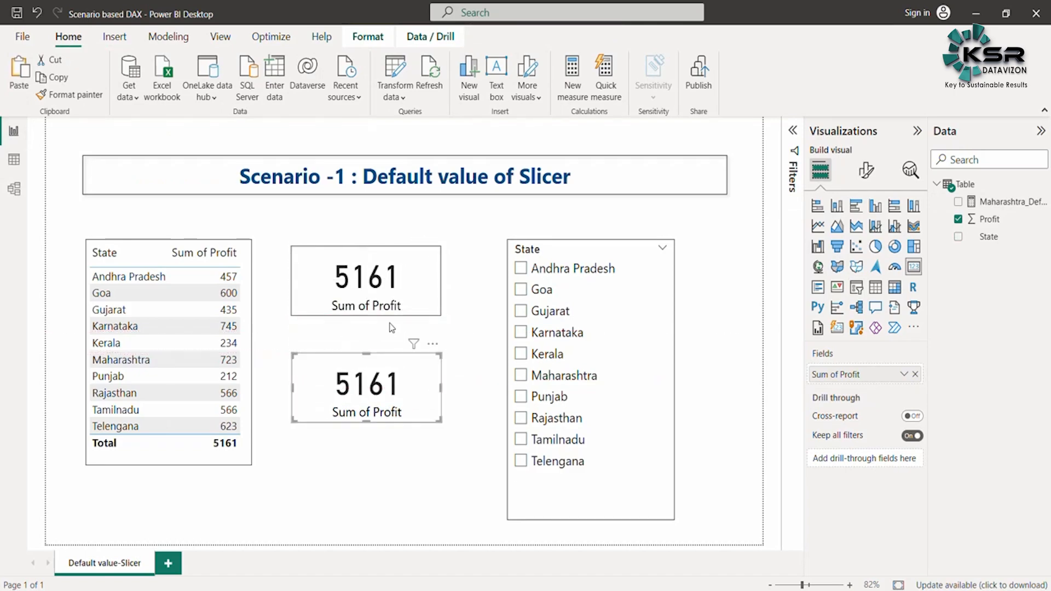
Replace Sum of Profit in the lower card with the Maharashtra_Default measure.
left_click(378, 274)
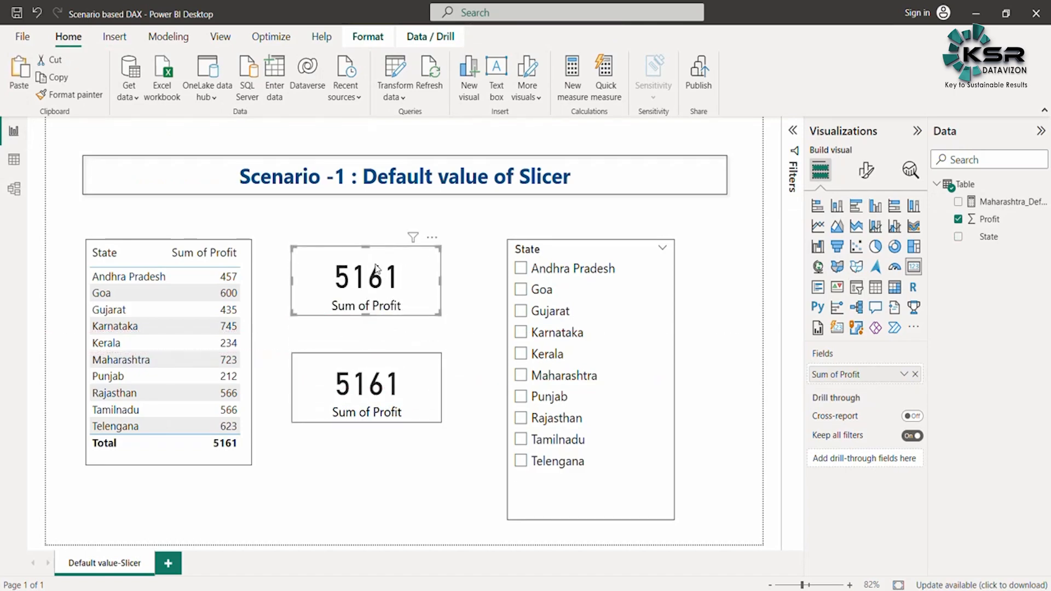
left_click(346, 387)
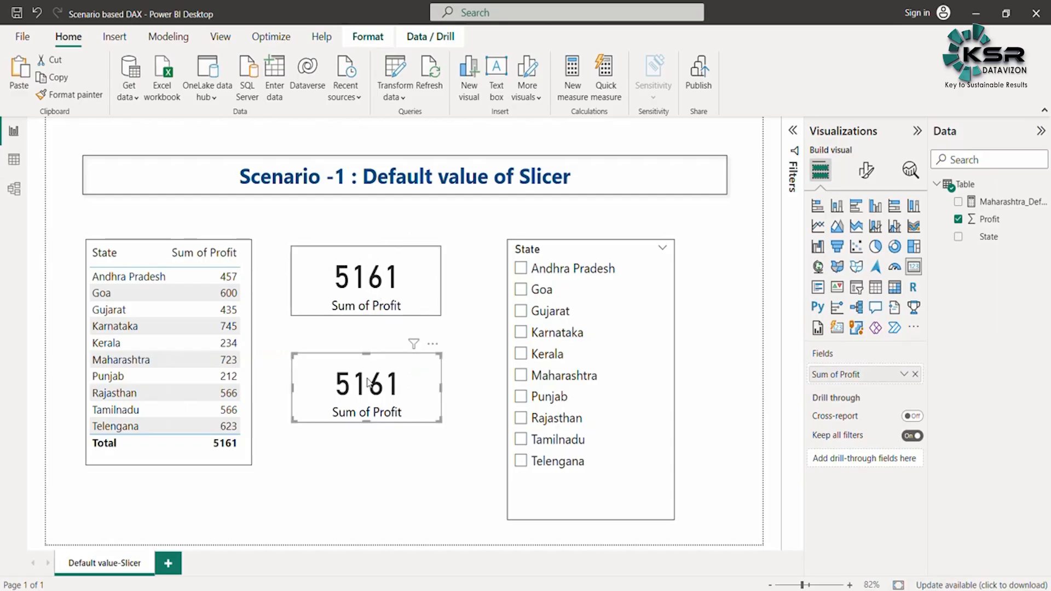
left_click(915, 374)
left_click_drag(1002, 201, 865, 374)
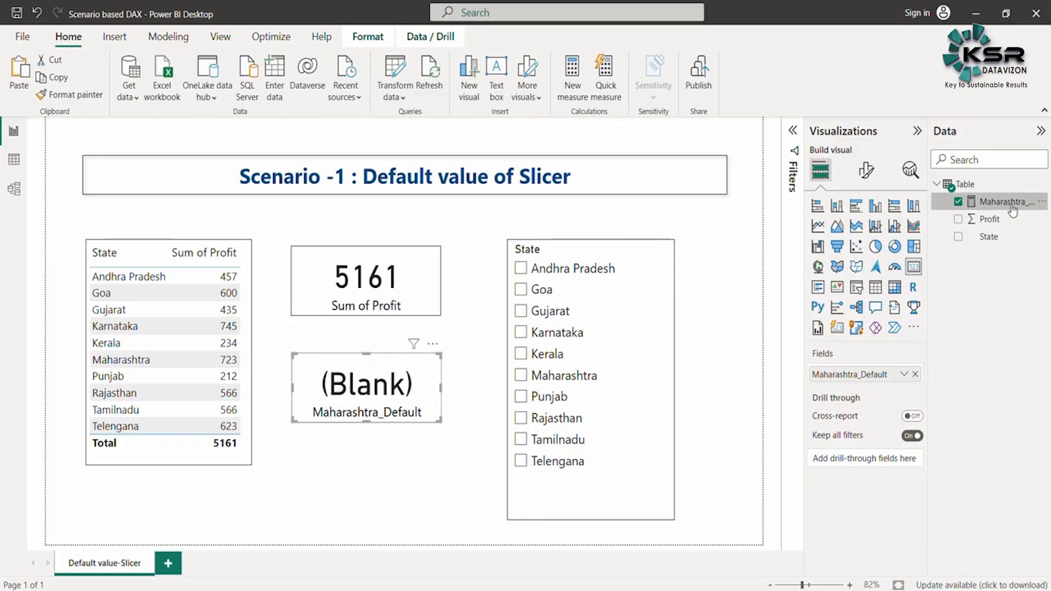
Review the Maharashtra_Default formula and test its card by filtering the State slicer to Karnataka and to Rajasthan.
left_click(986, 201)
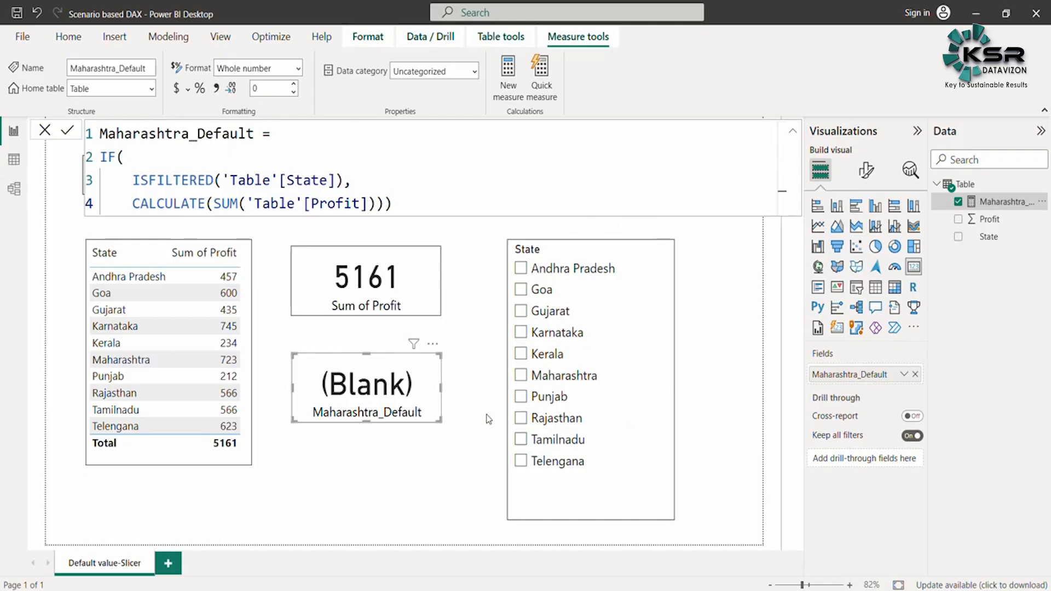
left_click(550, 335)
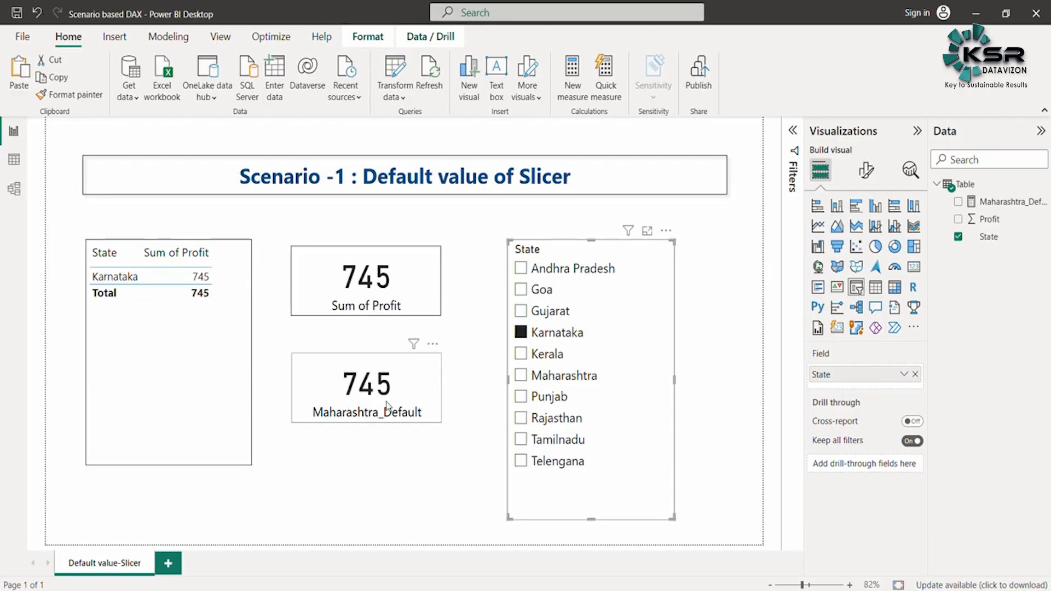
left_click(536, 418)
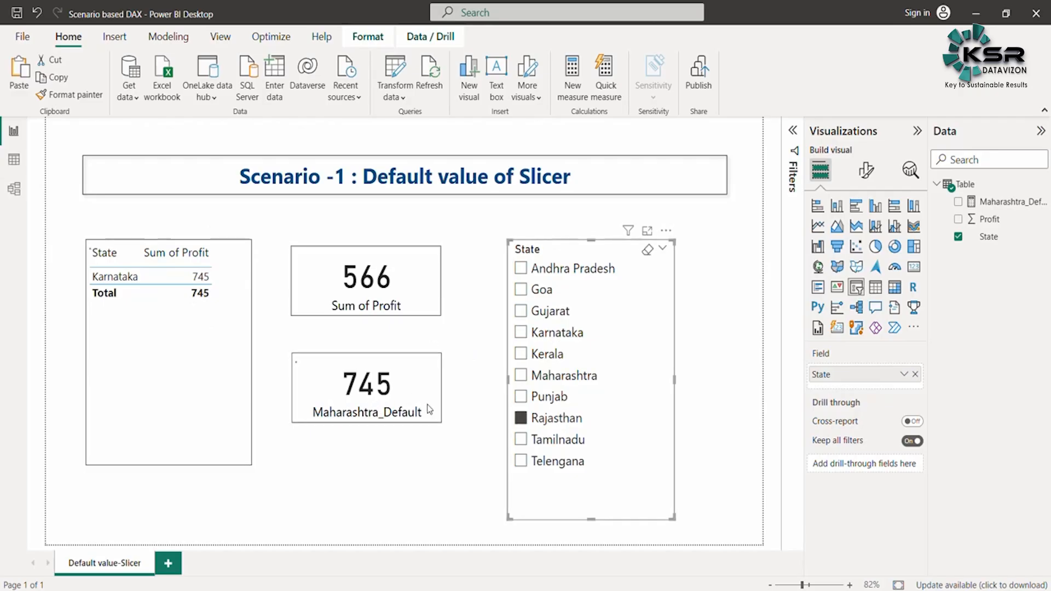
left_click(1000, 203)
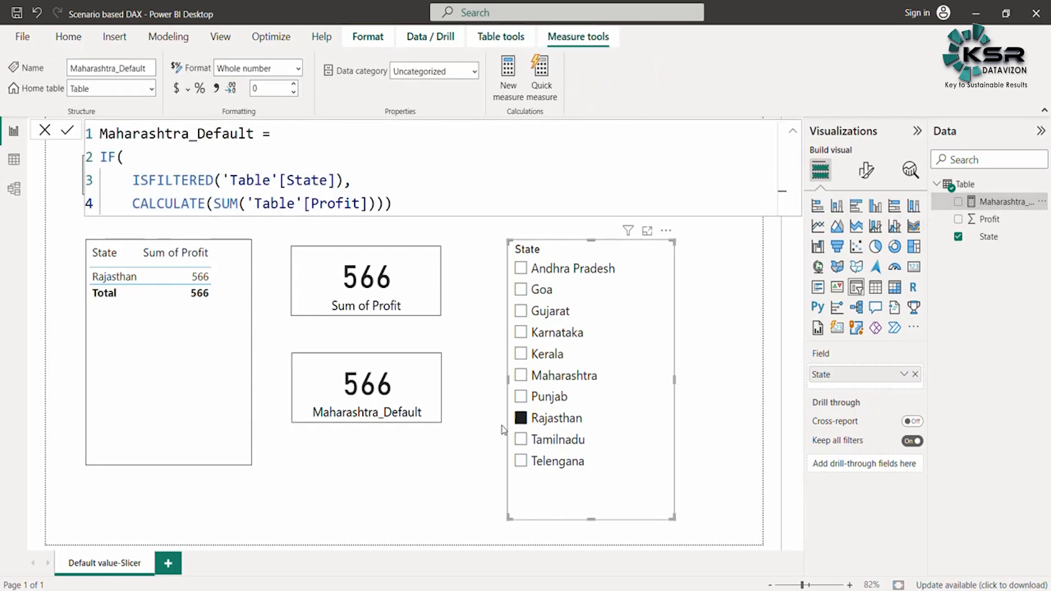
Clear the Rajasthan selection in the State slicer and review the ISFILTERED condition and CALCULATE result in the Maharashtra_Default formula.
left_click(536, 420)
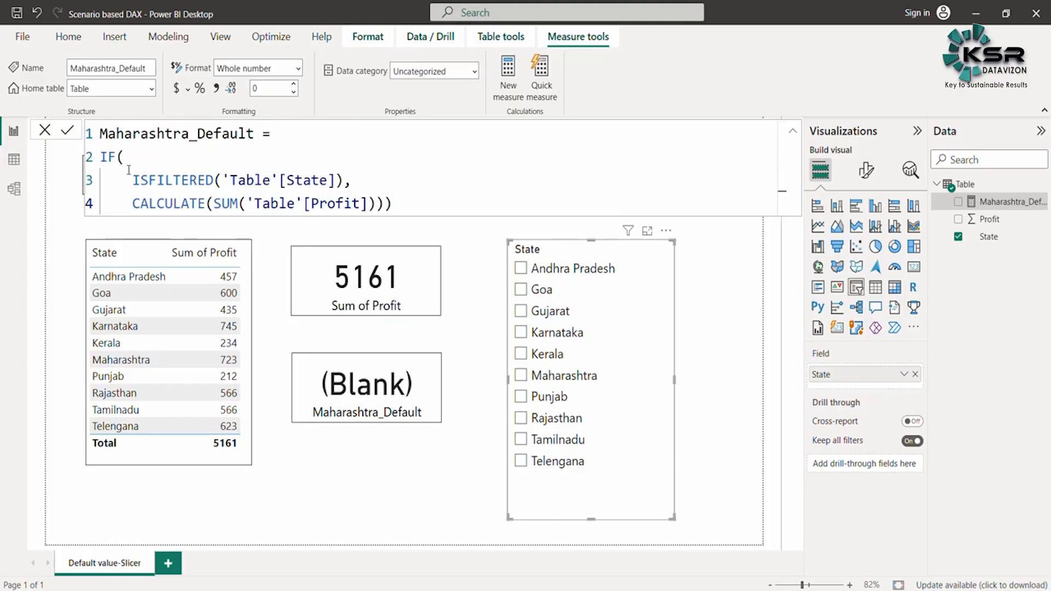
left_click_drag(132, 205, 442, 202)
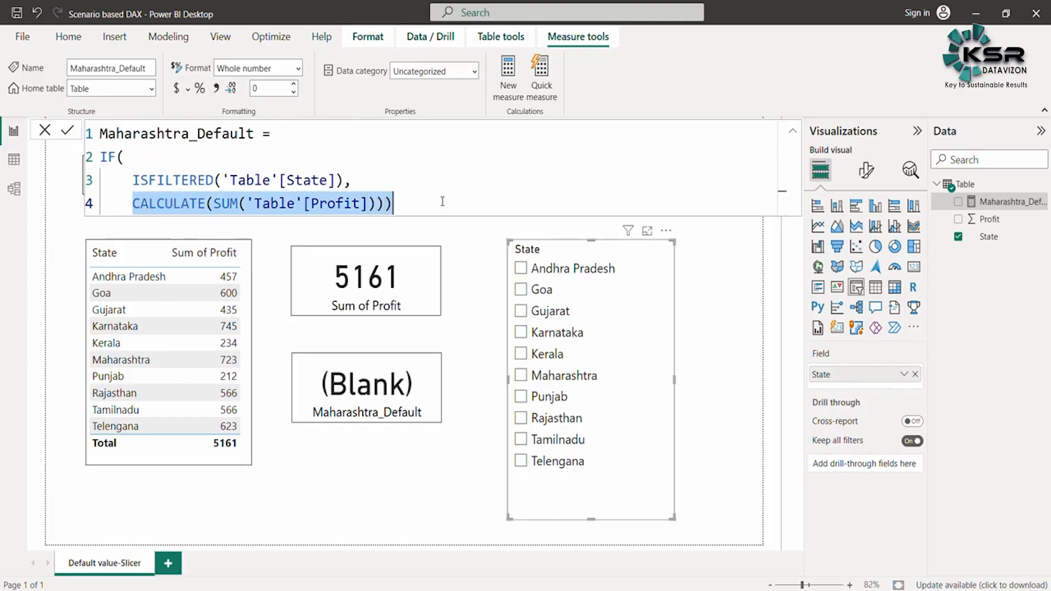
left_click(418, 203)
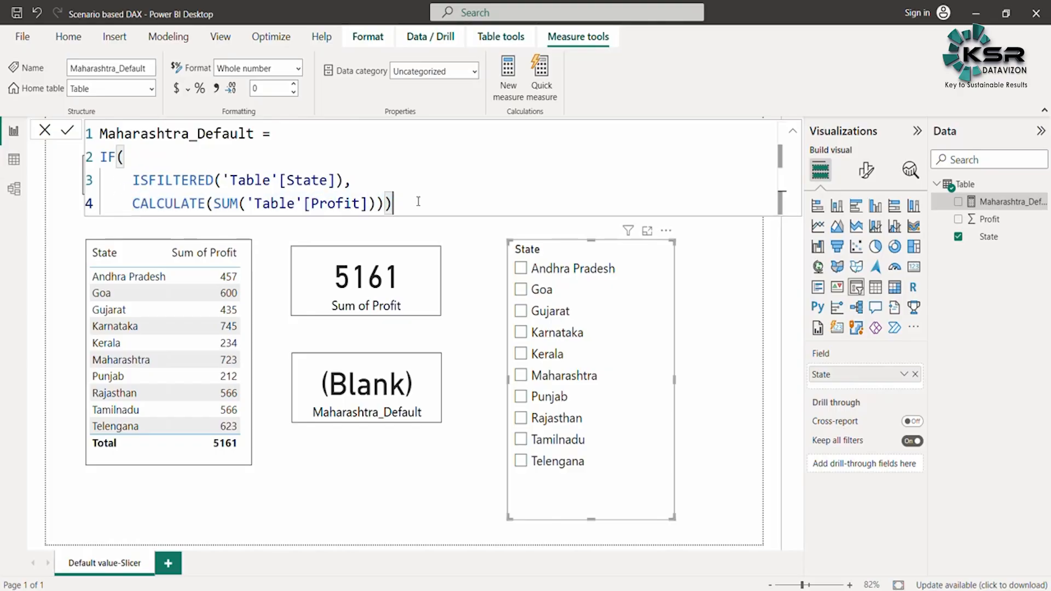
left_click(385, 203)
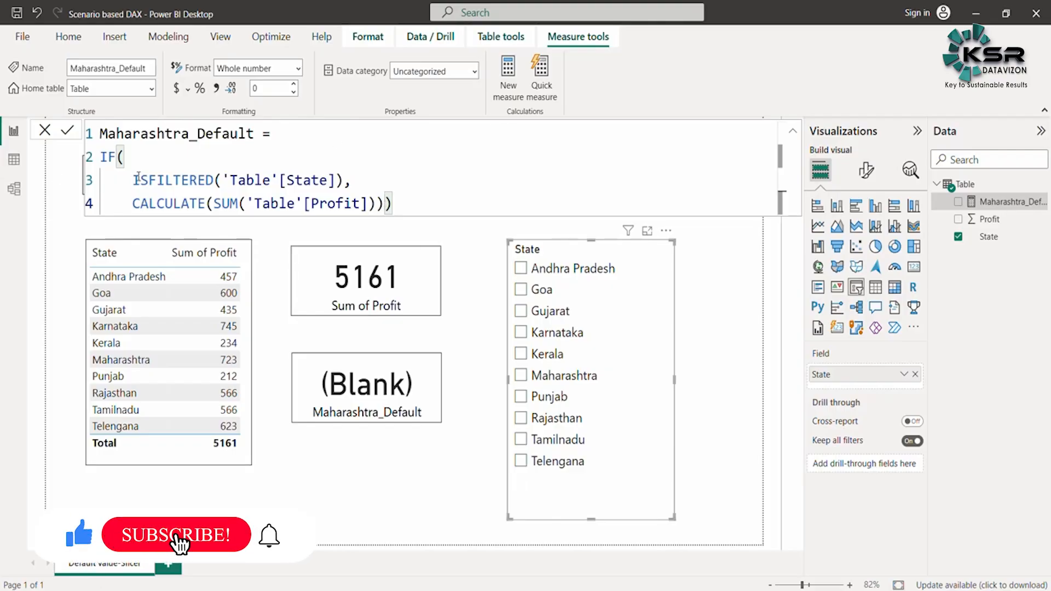
left_click_drag(132, 180, 352, 181)
left_click_drag(125, 204, 385, 206)
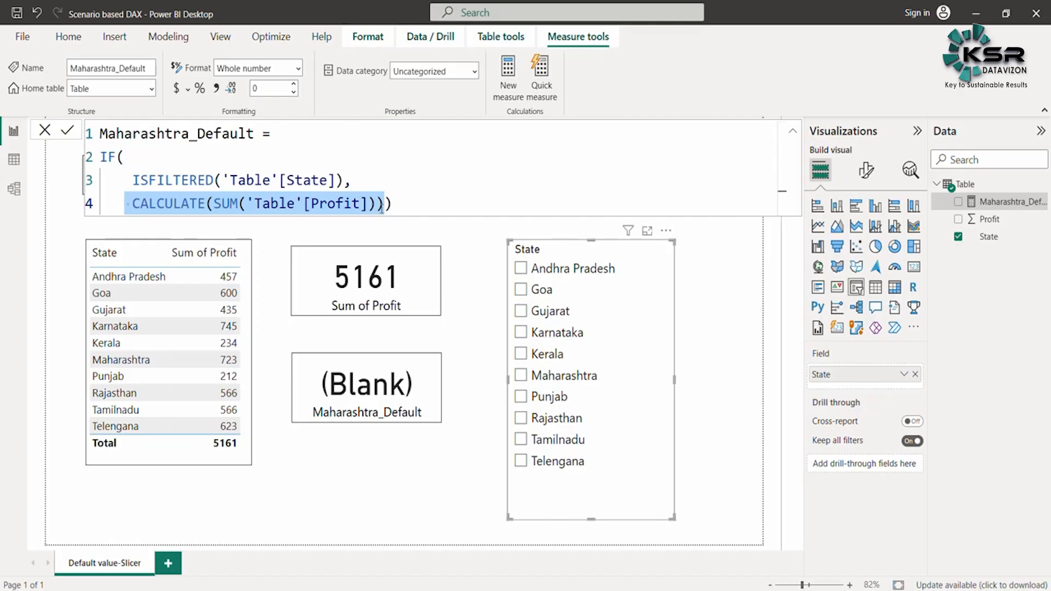
key("BackSpace")
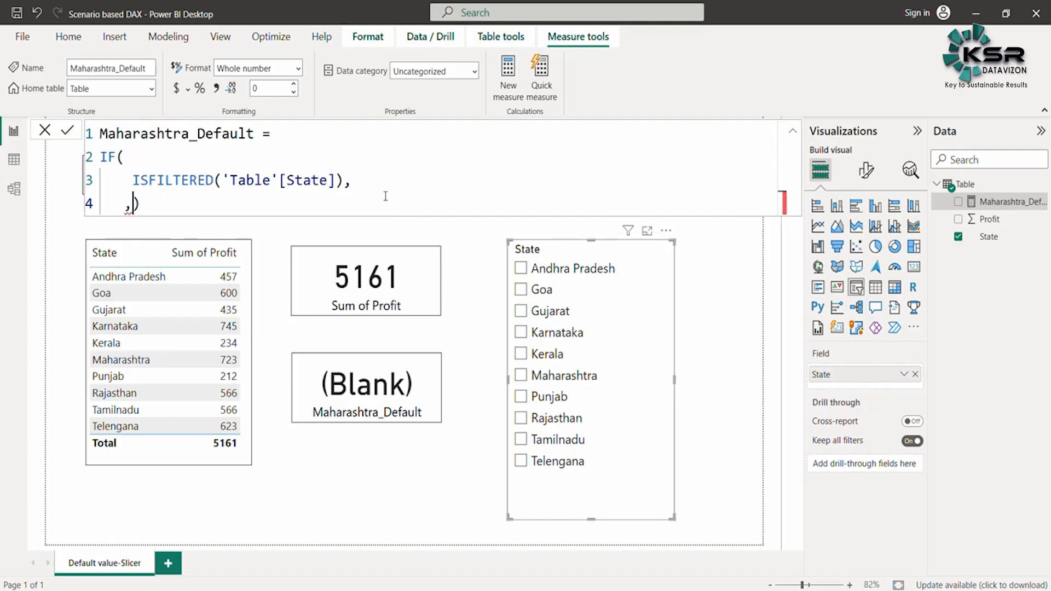
type(",")
key("ctrl+z")
key("ctrl+z")
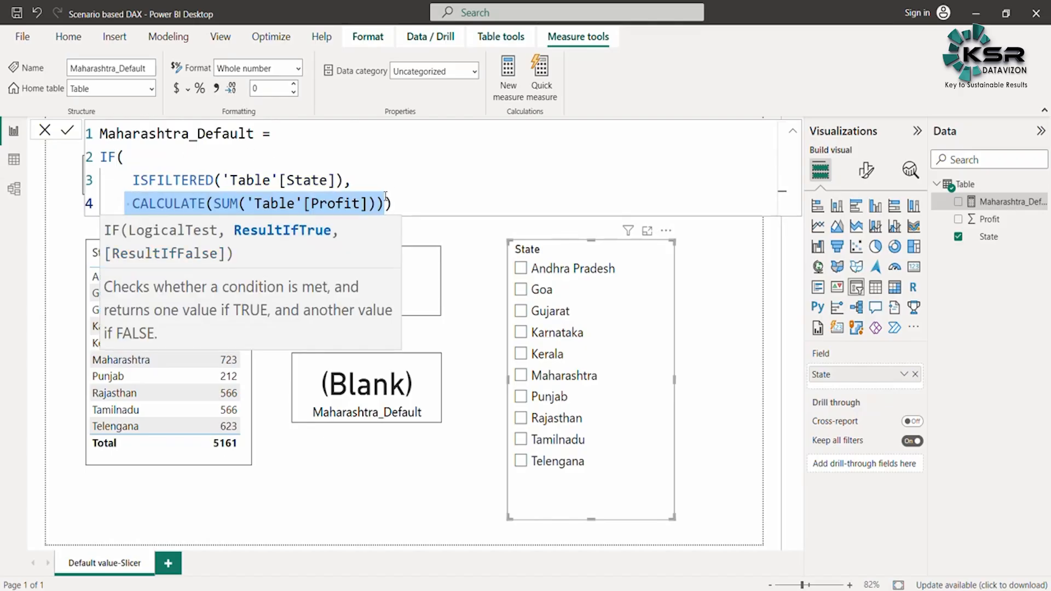
Add a comma after the IF's true result in Maharashtra_Default and start a new line for the false result.
left_click(385, 197)
key("Return")
left_click(389, 204)
type(",")
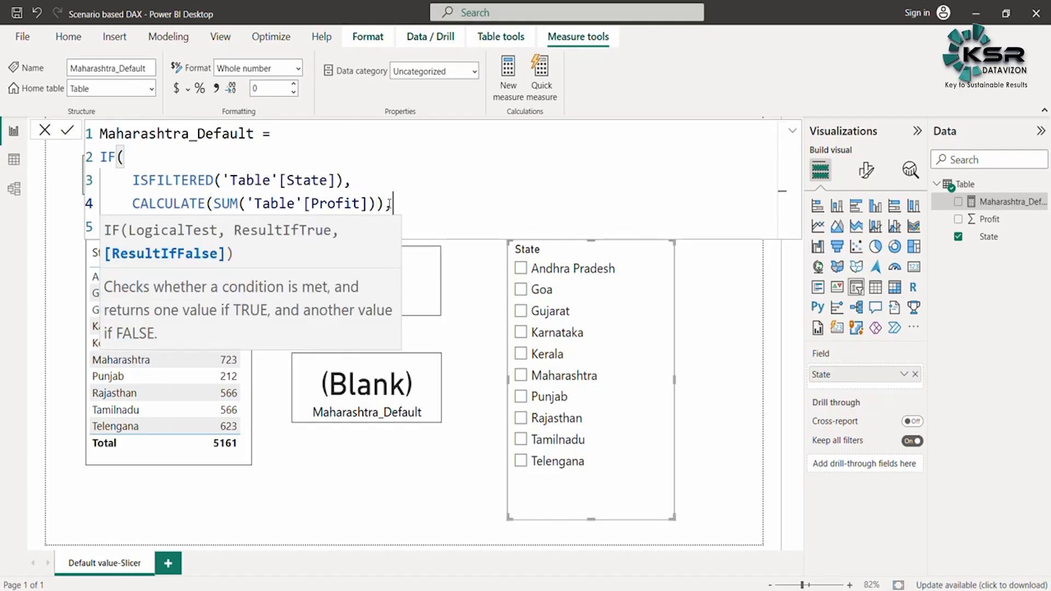
key("Return")
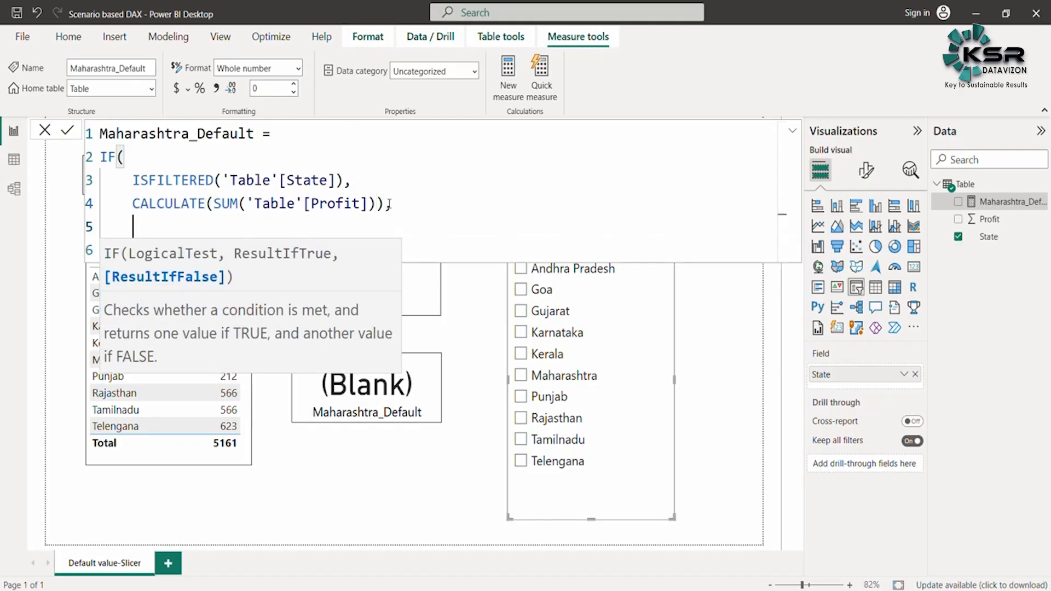
Enter CALCULATE(SUM('Table'[Profit]),'Table'[State]="Maharashtra") as the IF's false result and commit the measure.
type("CALCULATE(SUM(")
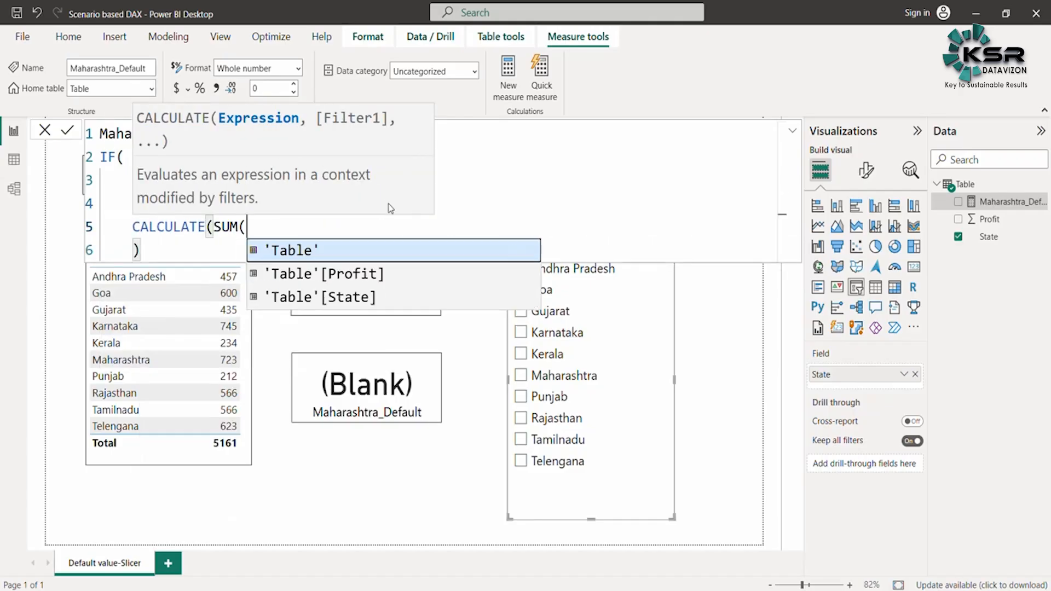
type("'Table'[Profit])")
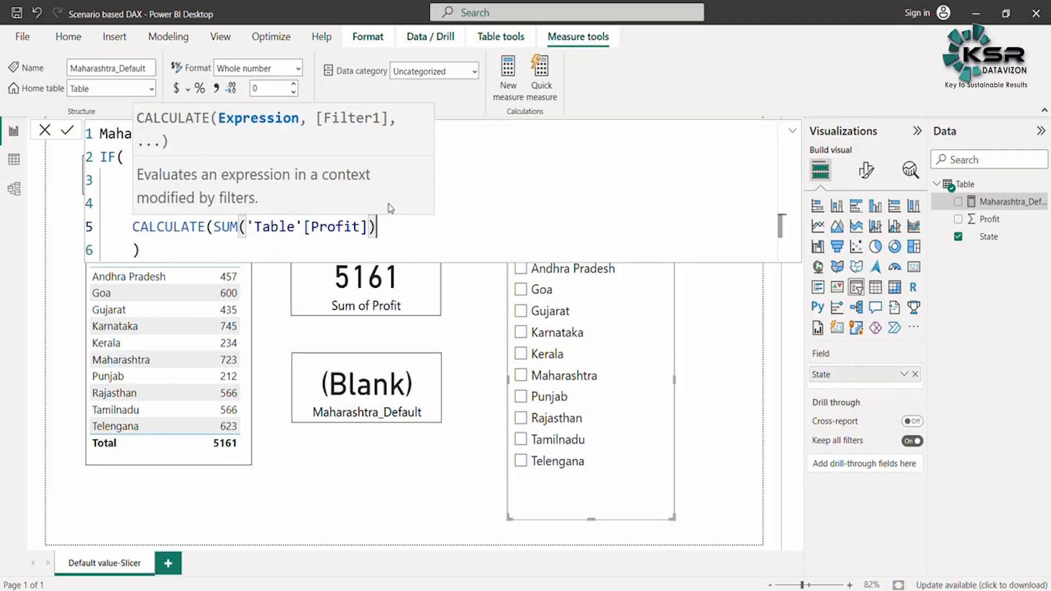
type(",")
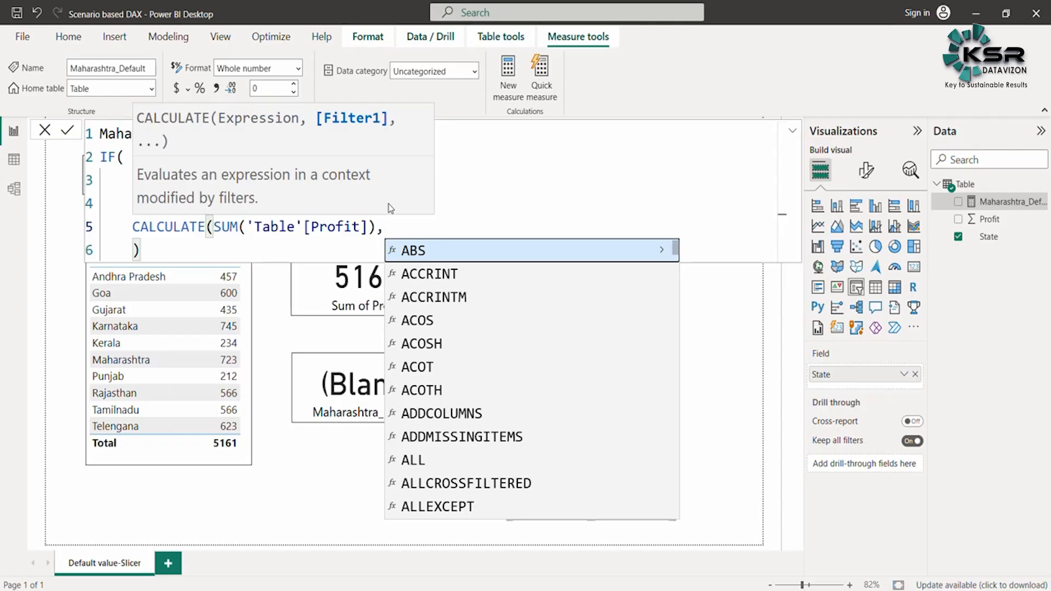
type("stat")
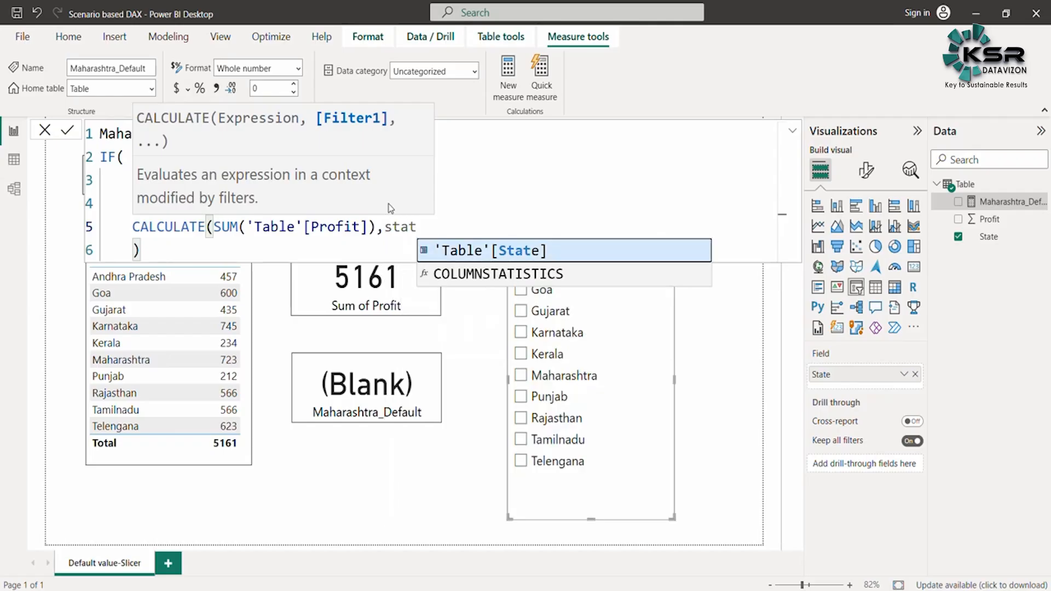
key("Tab")
type("=\"Maharashtra\")")
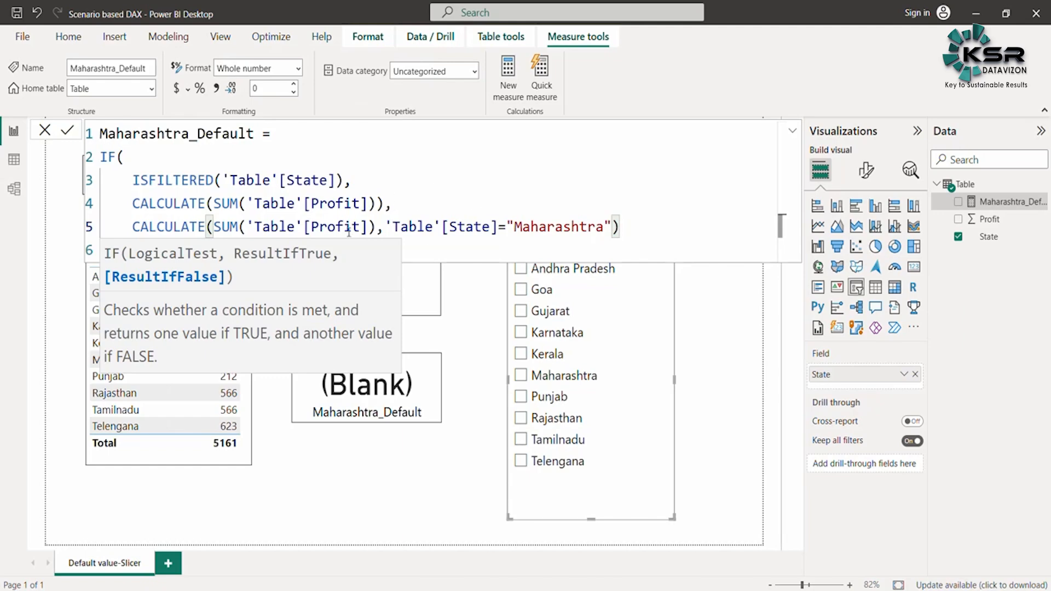
left_click(446, 248)
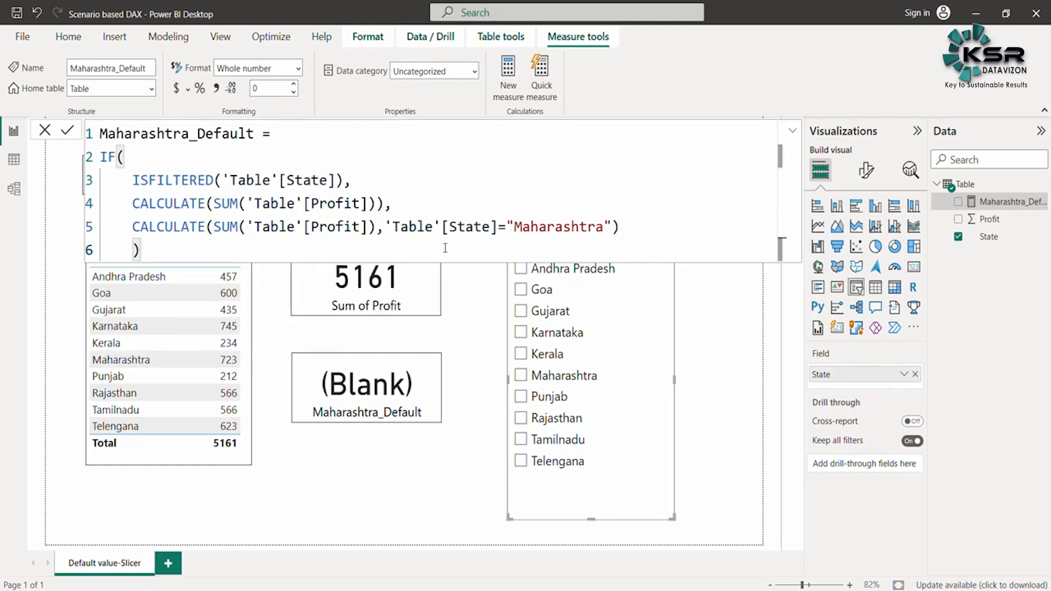
left_click(68, 129)
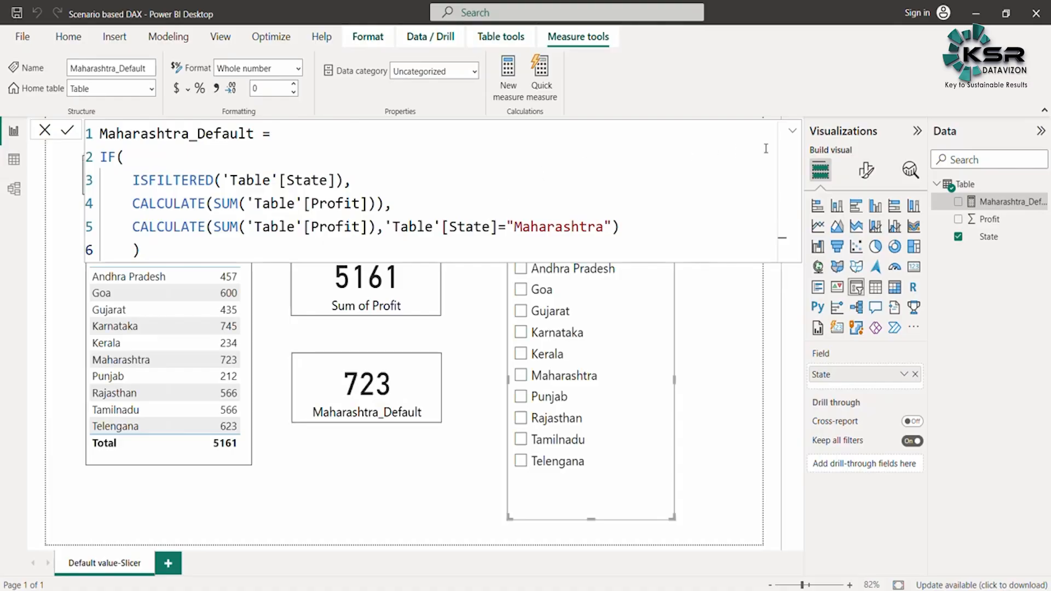
Collapse the formula editor and test the Maharashtra_Default card by filtering the State slicer to Goa and clearing it again.
left_click(794, 131)
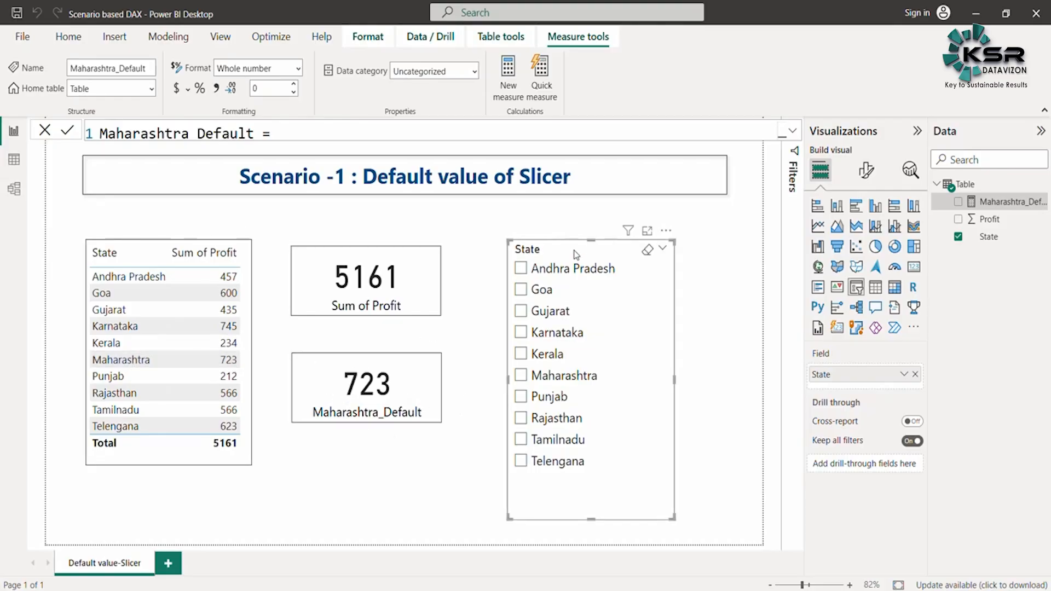
left_click(536, 290)
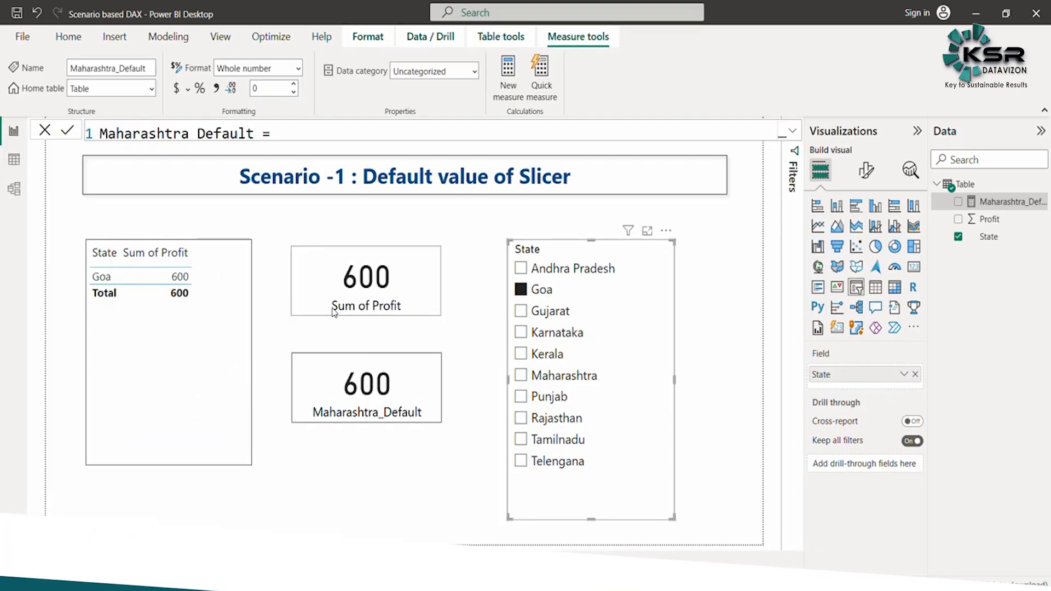
left_click(523, 290)
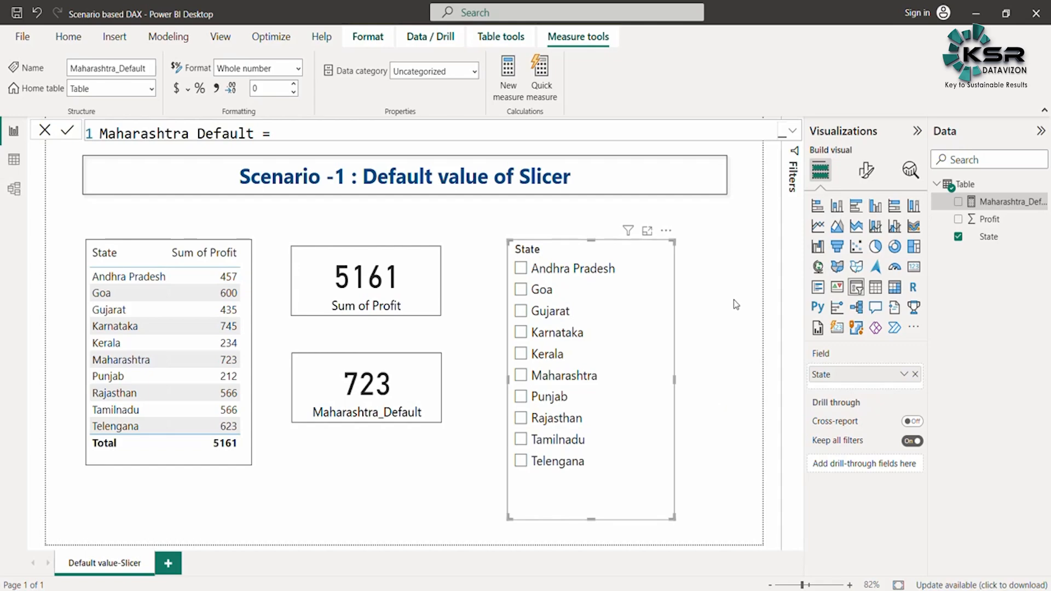
Create a new measure in Table named Maharashtra_Default1 and start a new line after its equals sign.
left_click(990, 221)
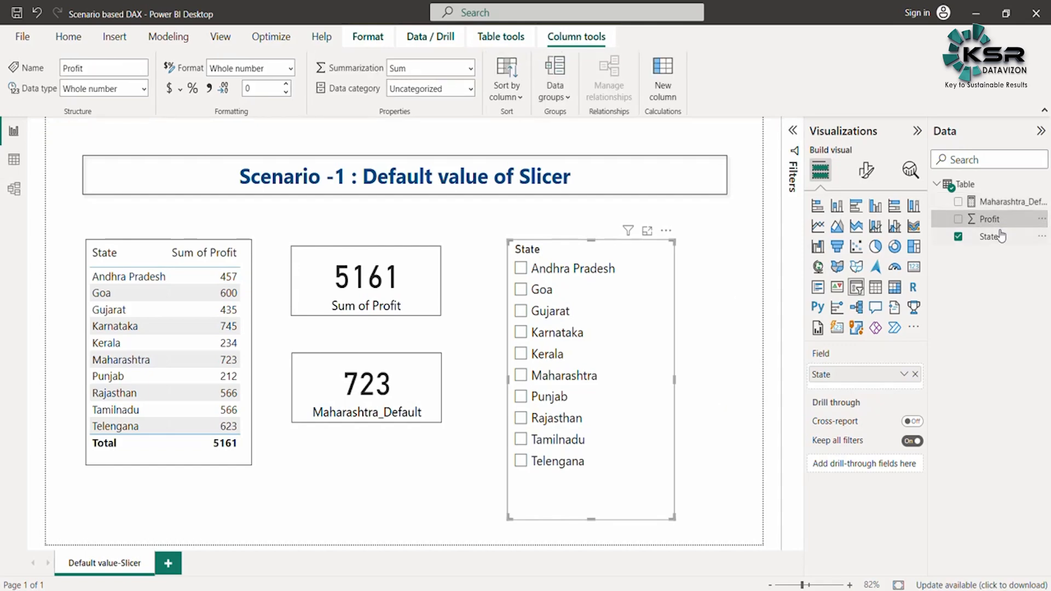
left_click(1043, 189)
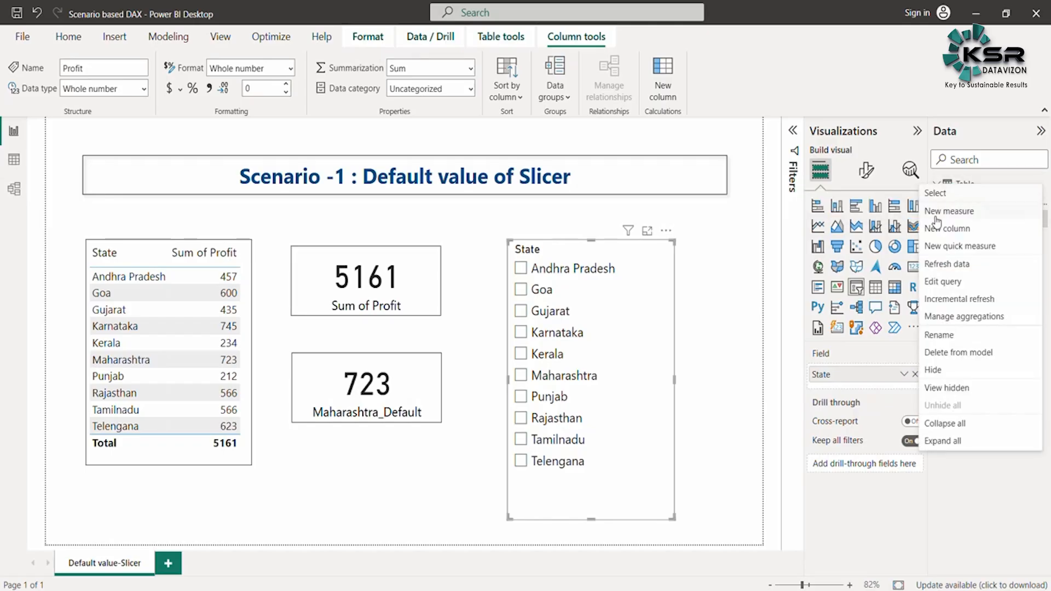
key("Escape")
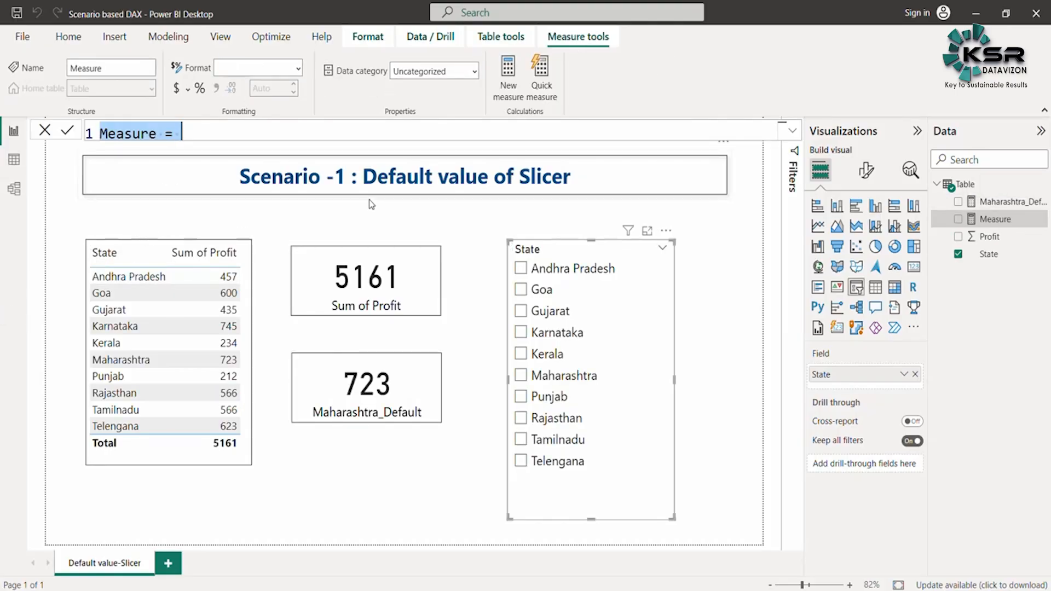
left_click(199, 131)
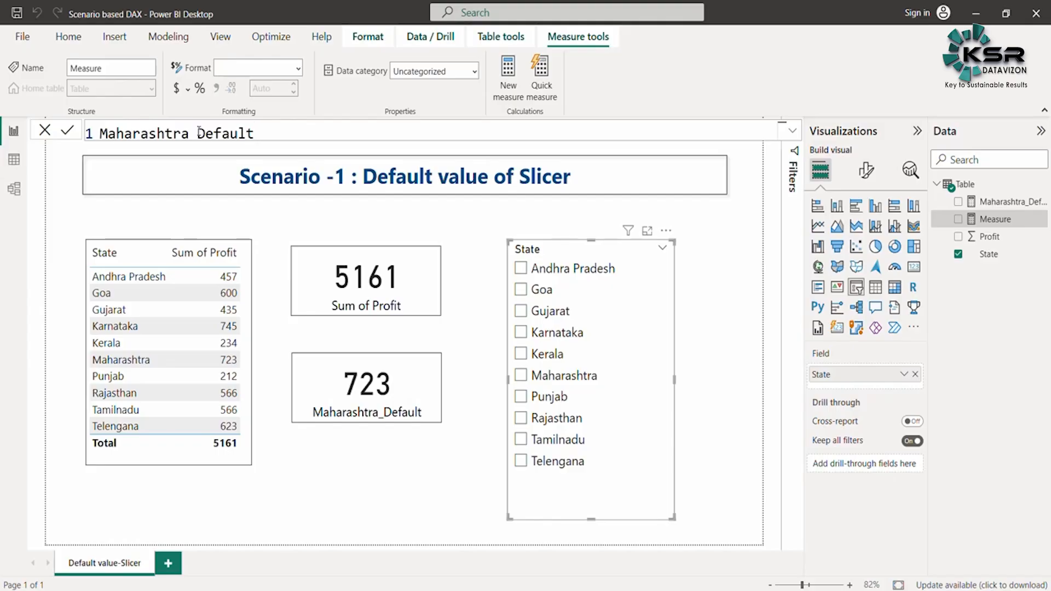
type("1 =")
key("shift+Return")
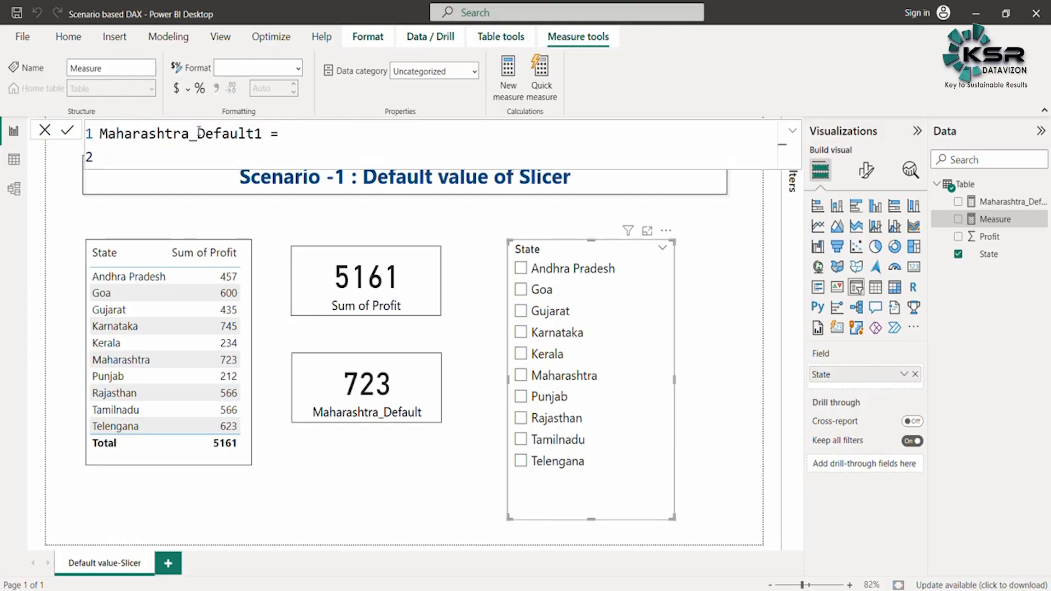
Begin an IF formula with HASONEFILTER('Table'[State]) as its logical test, followed by a new line for the true result.
type("if")
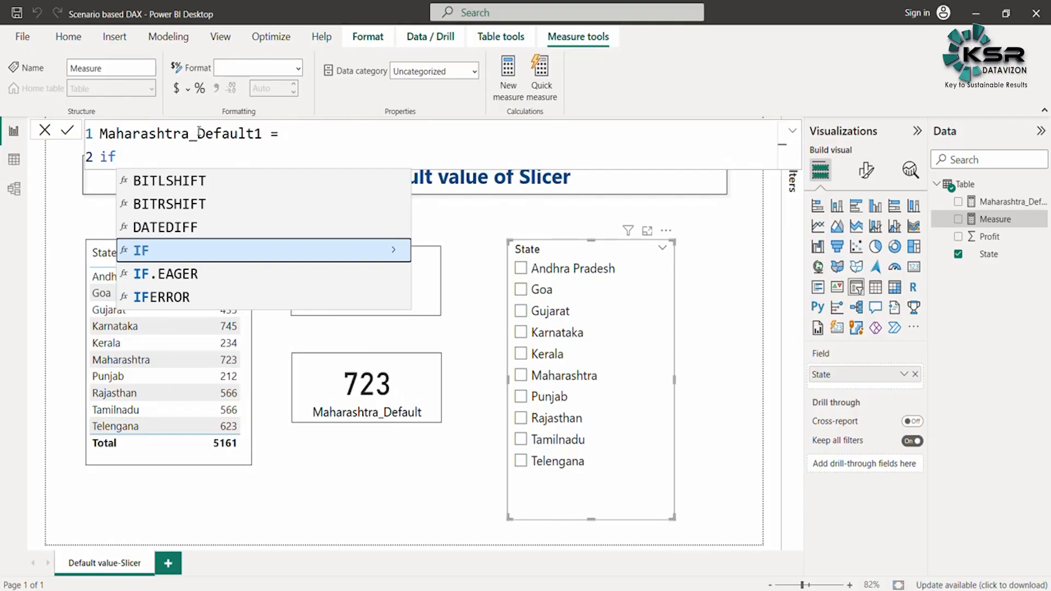
left_click(326, 249)
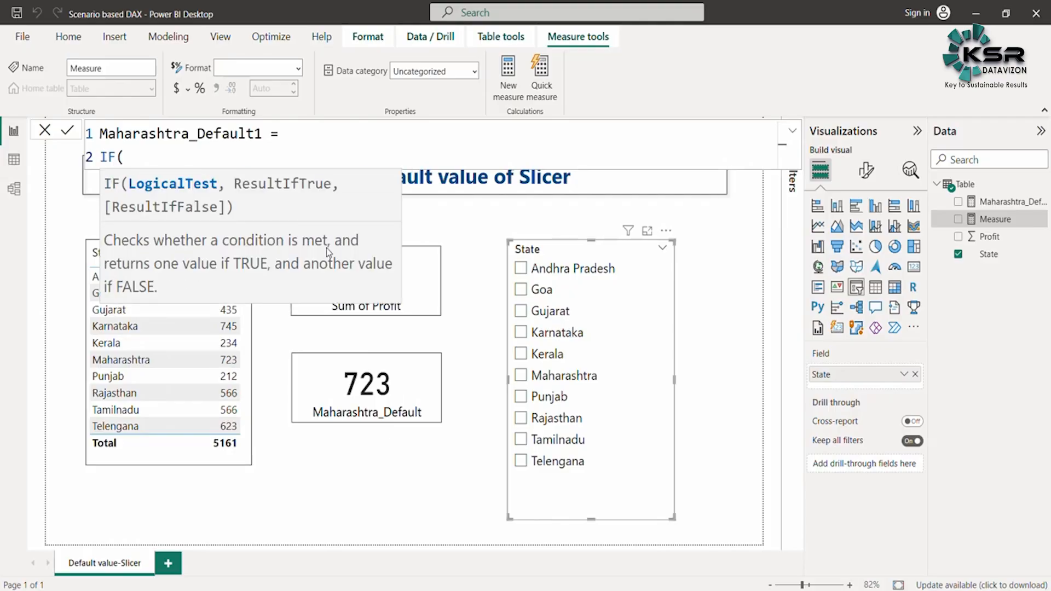
key("shift+Return")
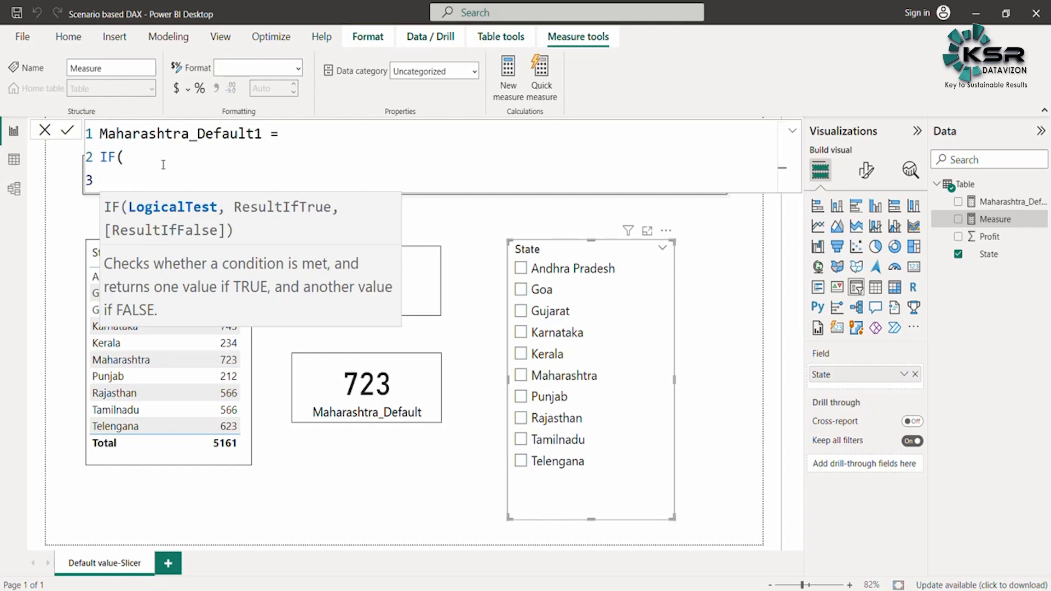
type("has")
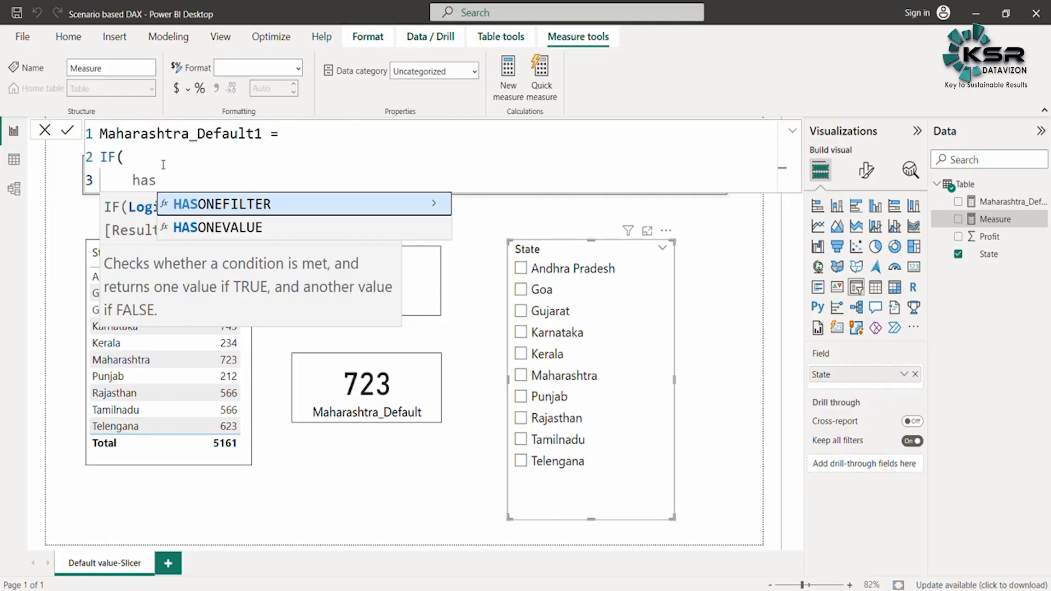
left_click(235, 208)
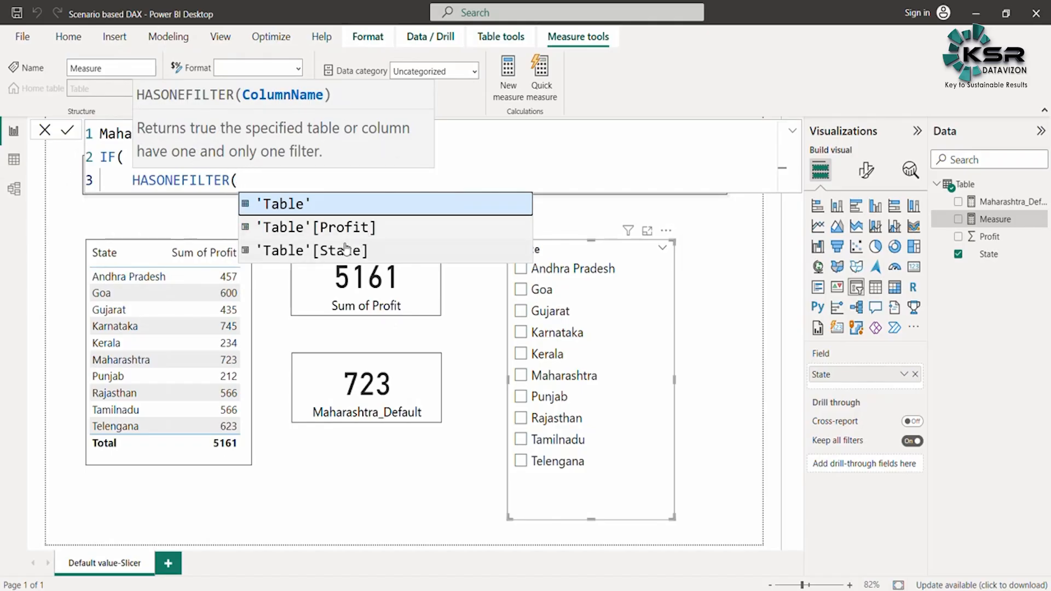
left_click(329, 250)
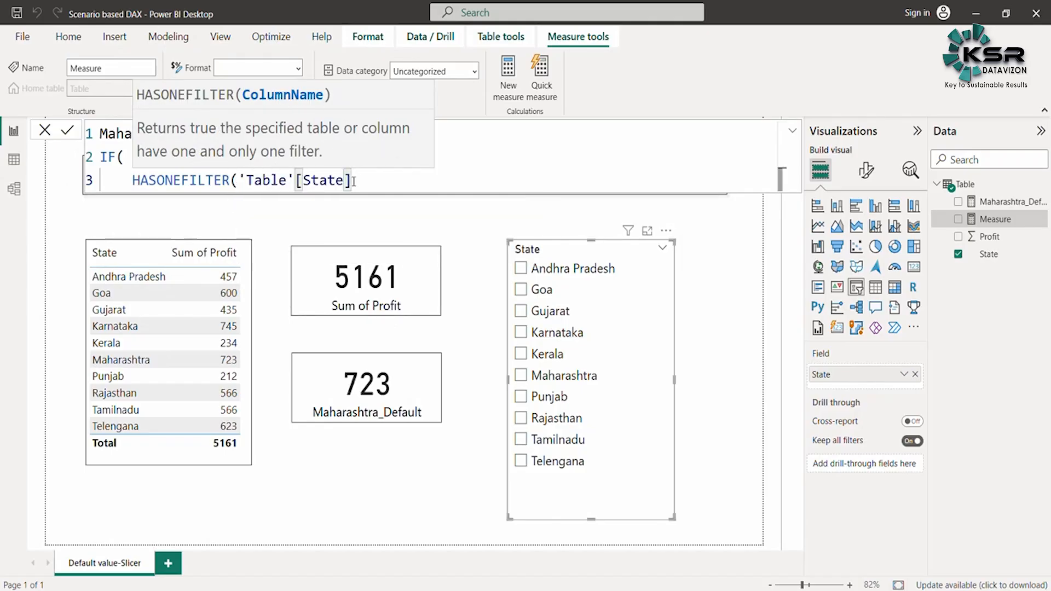
type("),")
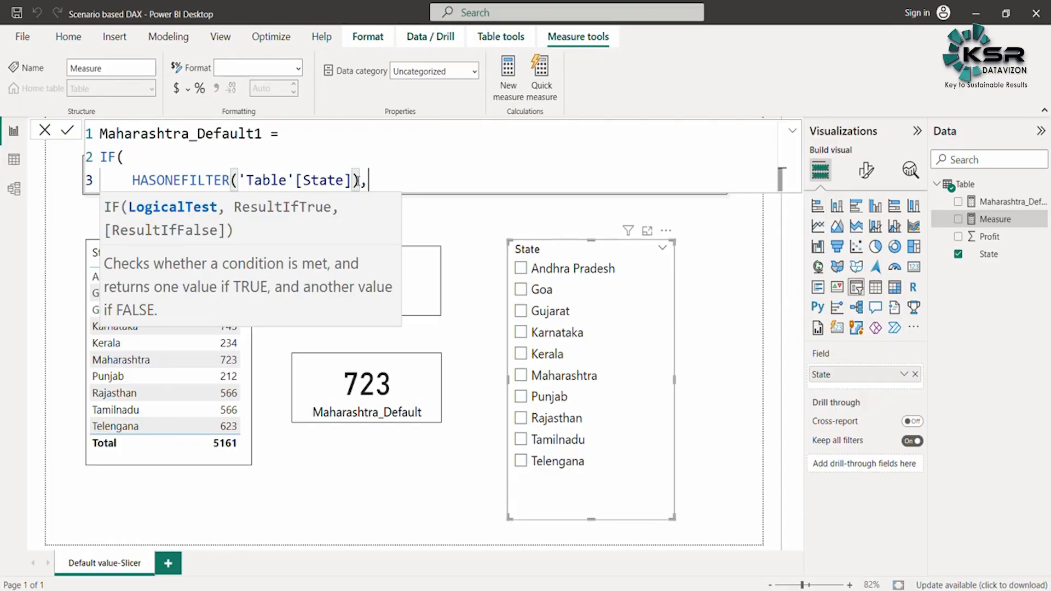
key("shift+Return")
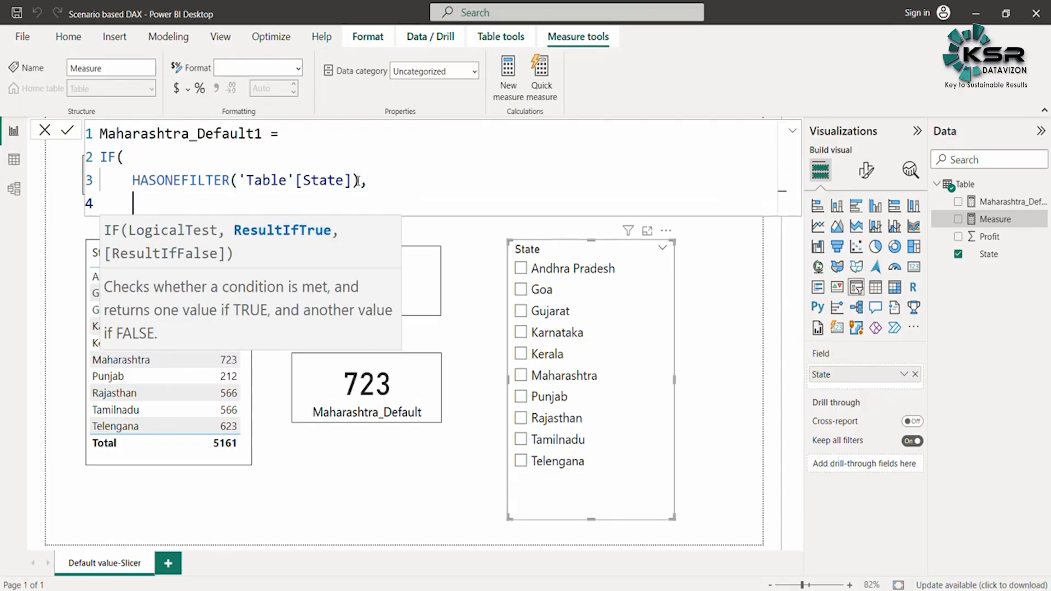
Enter CALCULATE(sum('Table'[Profit])) as the true result and CALCULATE(SUM('Table'[Profit]), 'Table'[State]="Maharashtra") as the false result, close the IF and commit the measure.
type("CALCULATE(")
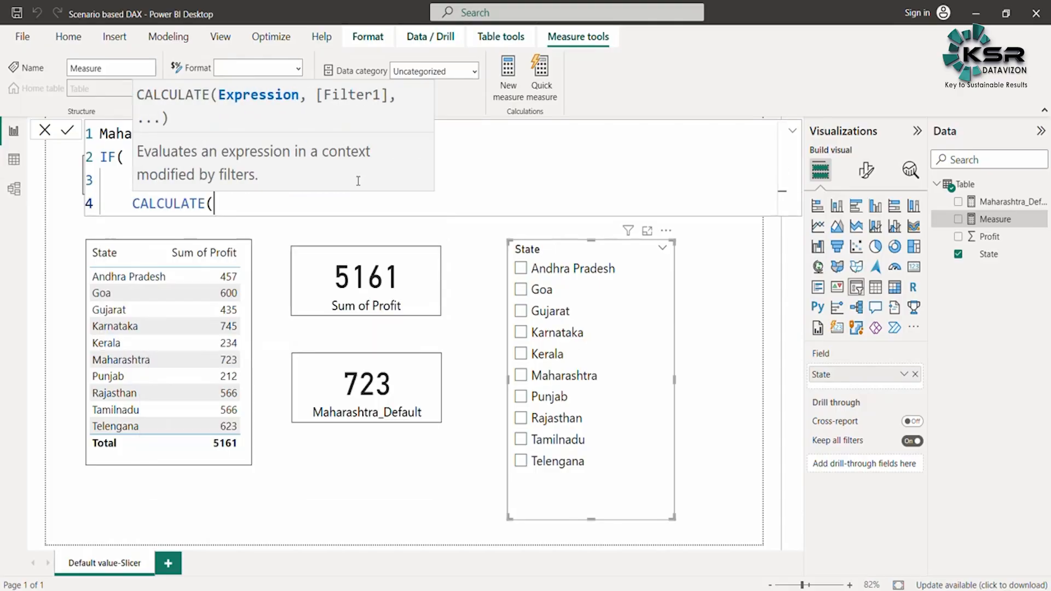
type("sum('Table'[Profit])),")
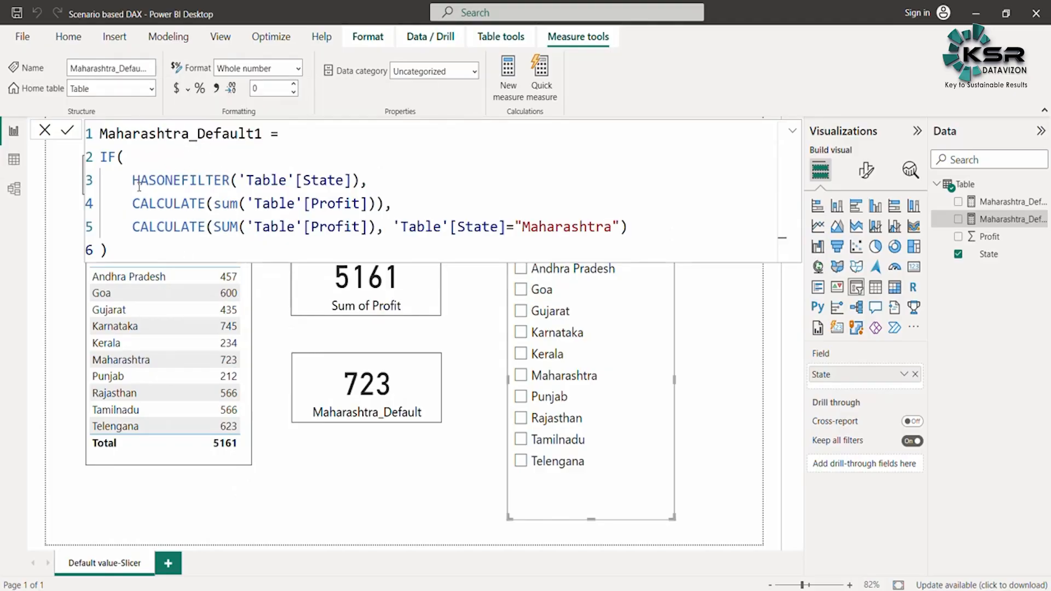
left_click_drag(132, 181, 239, 178)
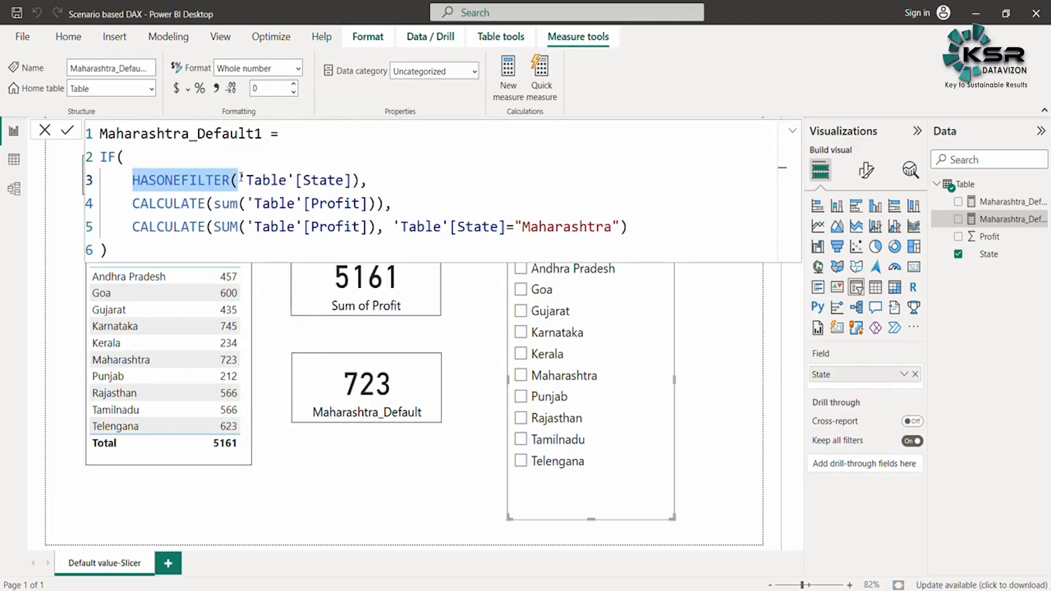
Leave the formula editor, duplicate the Maharashtra_Default card and place the copy directly below the original.
left_click(255, 181)
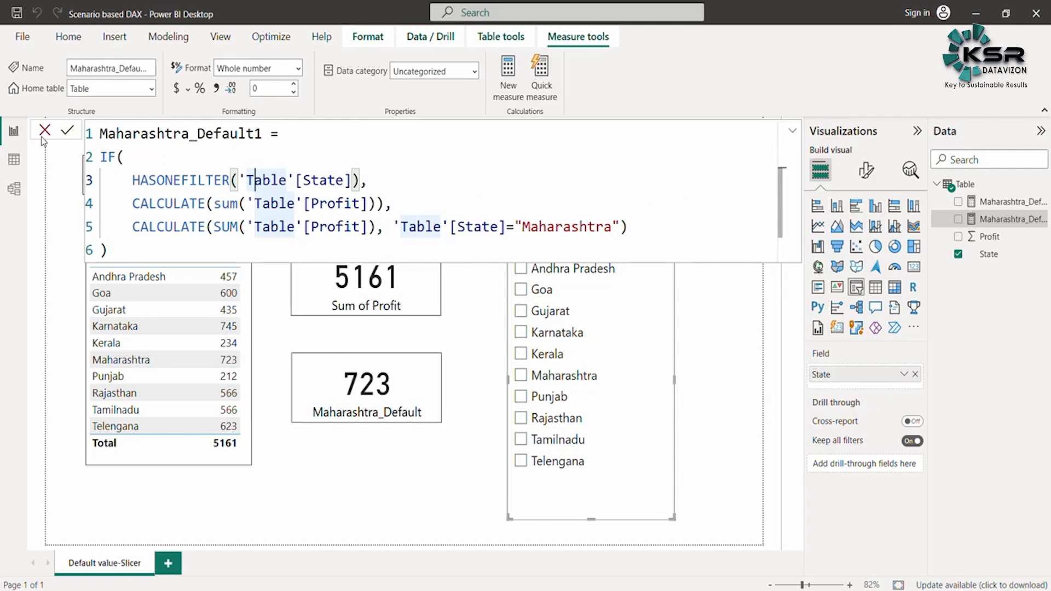
left_click(389, 381)
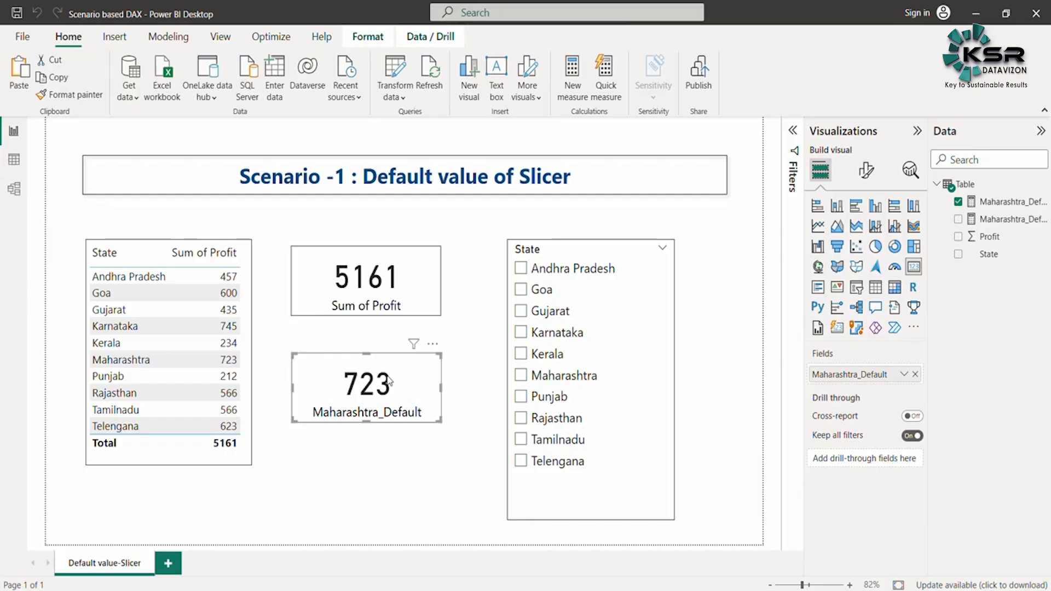
key("ctrl+c")
key("ctrl+v")
left_click_drag(389, 382, 382, 465)
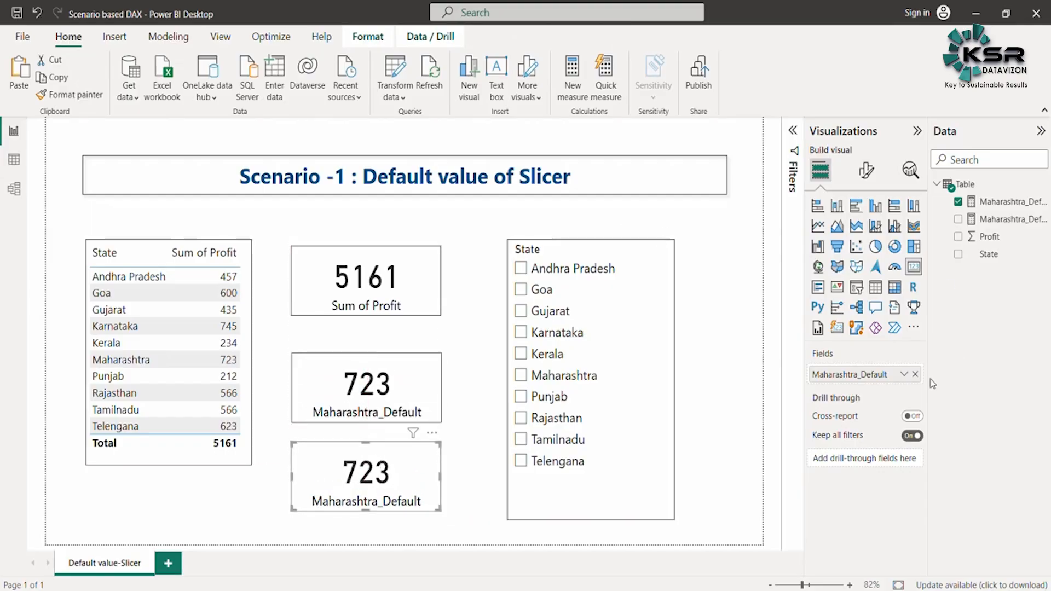
Replace the Maharashtra_Default field in the copied card with the Maharashtra_Default1 measure and deselect the card.
left_click(915, 375)
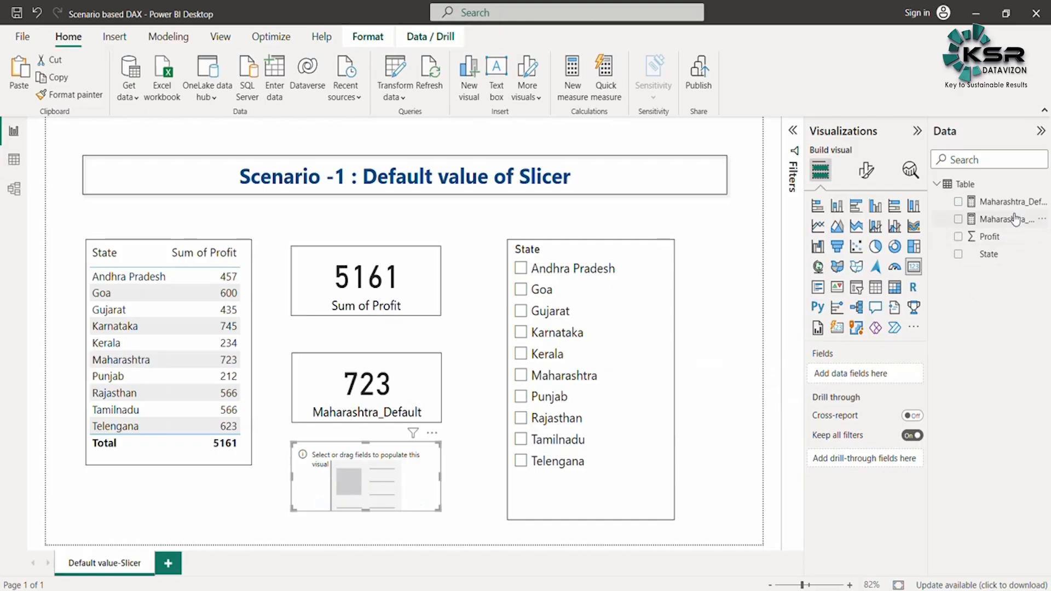
left_click_drag(1013, 219, 865, 374)
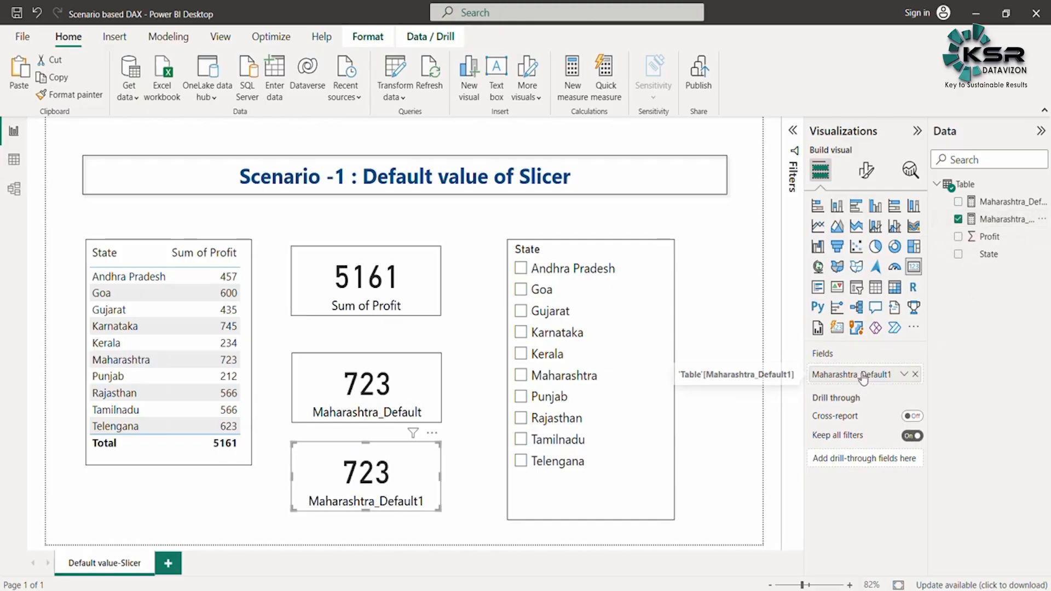
left_click(464, 491)
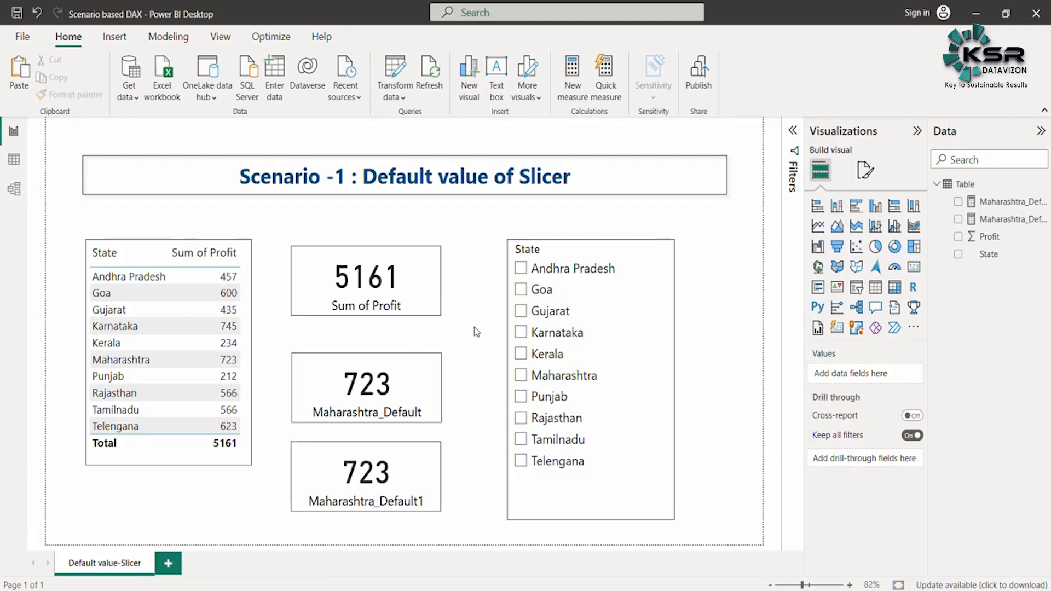
Test both default cards by filtering the State slicer to Andhra Pradesh and Goa together, and clear the selection again.
left_click(523, 269)
left_click(523, 292, "ctrl")
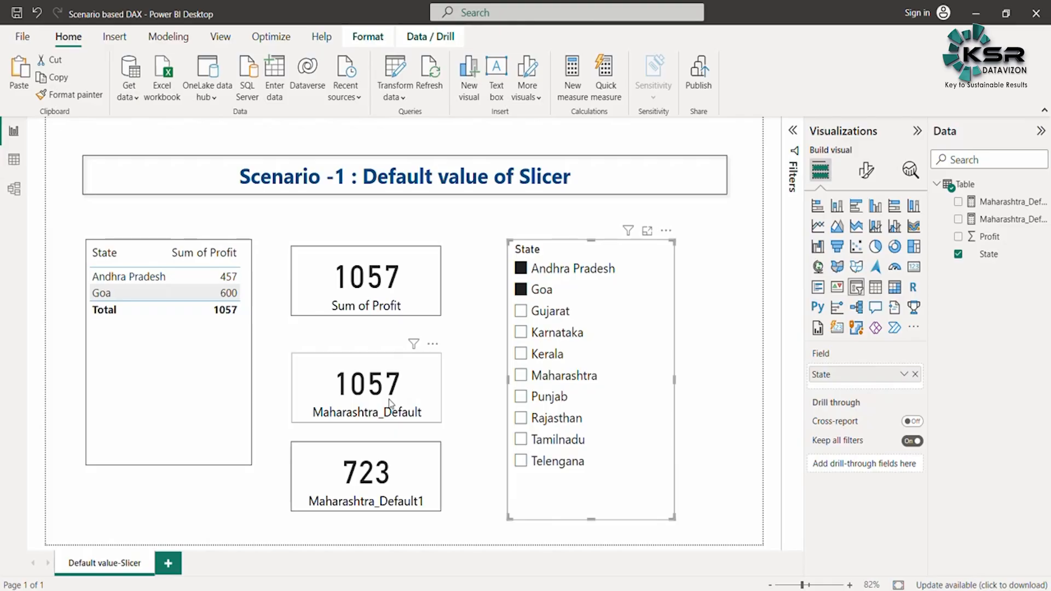
left_click(523, 290)
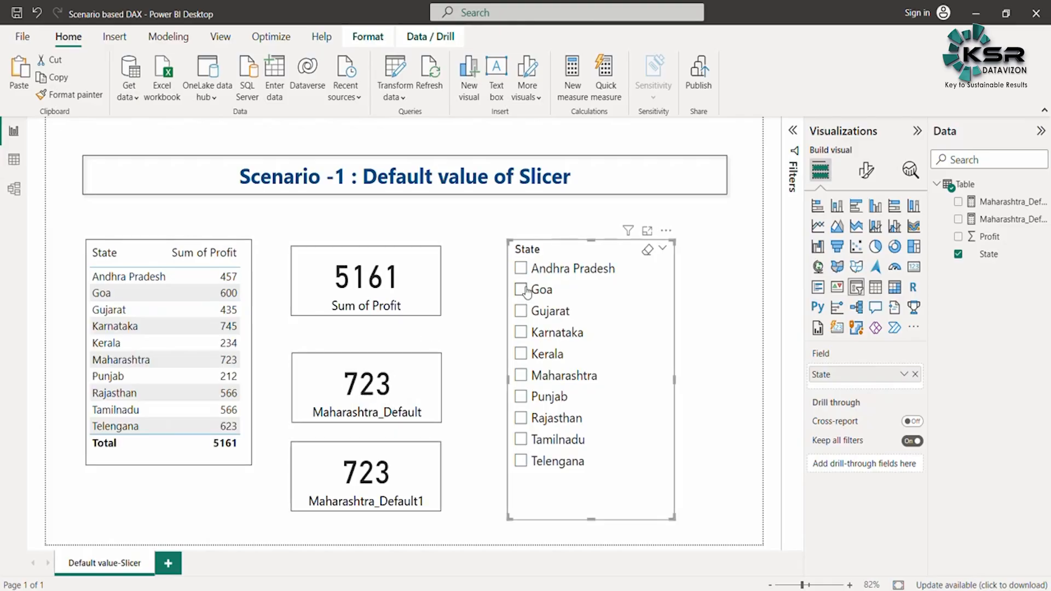